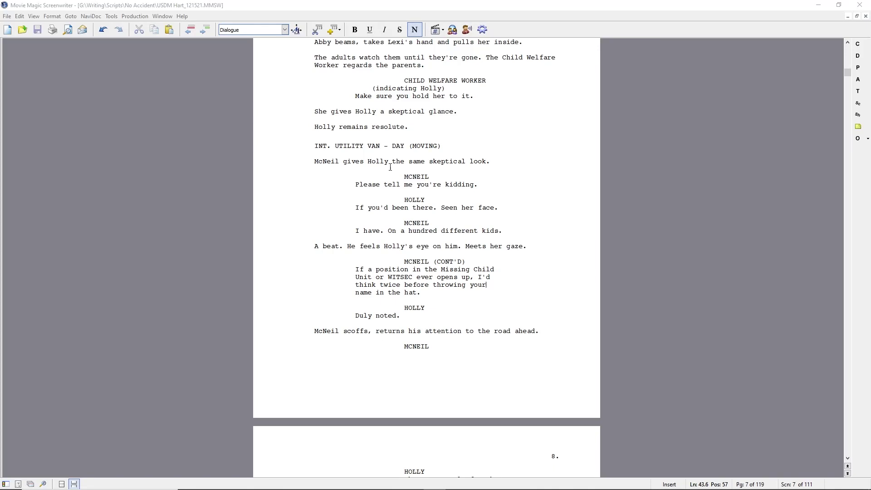
pyautogui.moveTo(316, 146); pyautogui.dragTo(539, 399)
pyautogui.press('Delete')
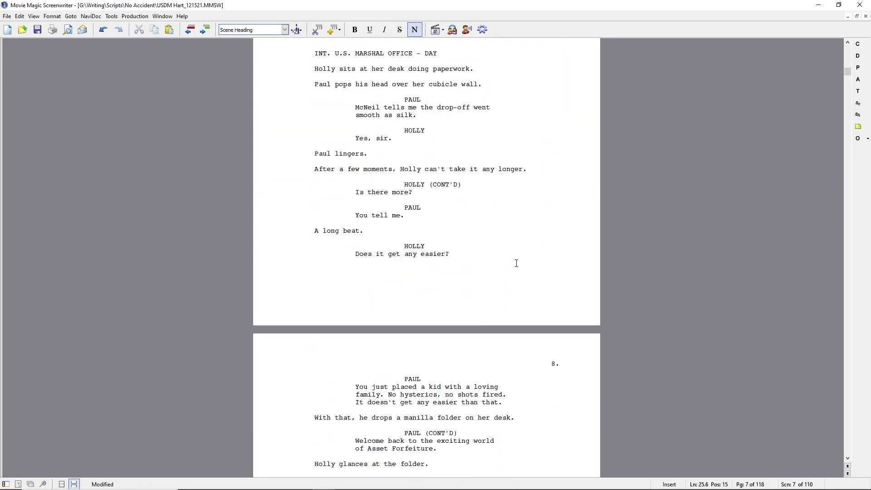
pyautogui.hotkey('ctrl', 'z')
# Save the script as a new version named USDM Hart_121621.
pyautogui.hotkey('ctrl', 'shift', 's')
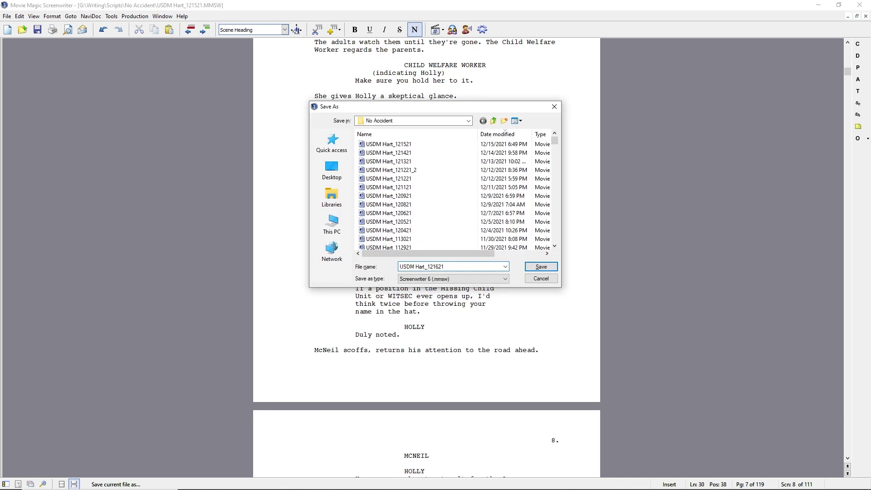
pyautogui.press('Return')
# Cut the van conversation from McNeil's "Please tell me you're kidding." through Paul popping his head over the cubicle wall, keeping the PAUL cue.
pyautogui.hotkey('shift', 'Down')
pyautogui.hotkey('shift', 'Down')
pyautogui.press('Delete')
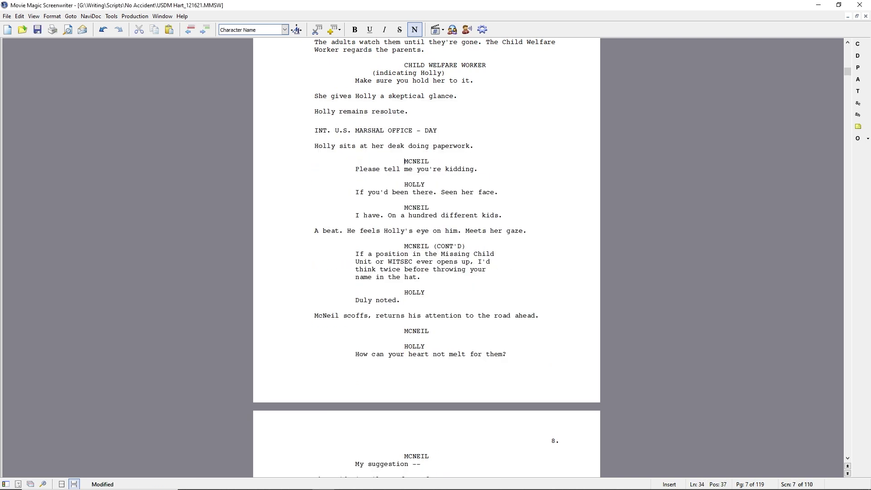
pyautogui.hotkey('shift', 'Down')
pyautogui.hotkey('shift', 'Down')
pyautogui.hotkey('shift', 'Down')
pyautogui.hotkey('shift', 'Down')
pyautogui.hotkey('shift', 'Down')
pyautogui.hotkey('shift', 'Down')
pyautogui.hotkey('shift', 'Down')
pyautogui.hotkey('shift', 'Down')
pyautogui.hotkey('shift', 'Down')
pyautogui.hotkey('shift', 'Down')
pyautogui.hotkey('shift', 'Down')
pyautogui.hotkey('shift', 'Down')
pyautogui.hotkey('shift', 'Down')
pyautogui.hotkey('shift', 'Down')
pyautogui.hotkey('shift', 'Down')
pyautogui.hotkey('shift', 'Down')
pyautogui.hotkey('shift', 'Down')
pyautogui.hotkey('shift', 'Down')
pyautogui.hotkey('shift', 'Down')
pyautogui.hotkey('shift', 'Down')
pyautogui.hotkey('shift', 'Down')
pyautogui.hotkey('shift', 'Down')
pyautogui.hotkey('shift', 'Down')
pyautogui.hotkey('shift', 'Down')
pyautogui.hotkey('shift', 'Down')
pyautogui.hotkey('shift', 'Down')
pyautogui.hotkey('shift', 'Down')
pyautogui.hotkey('shift', 'Down')
pyautogui.hotkey('shift', 'Down')
pyautogui.hotkey('shift', 'Down')
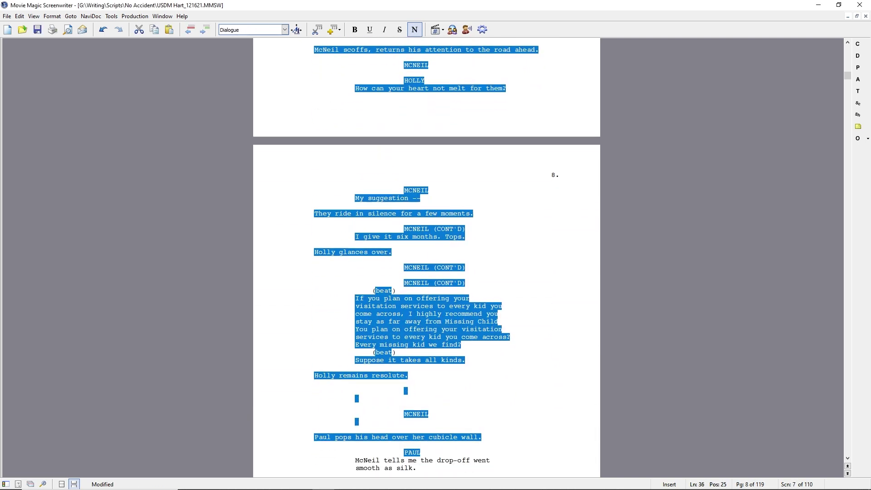
pyautogui.press('Delete')
# Add the action line "Paul approaches." below the line about Holly doing paperwork at her desk.
pyautogui.press('Up')
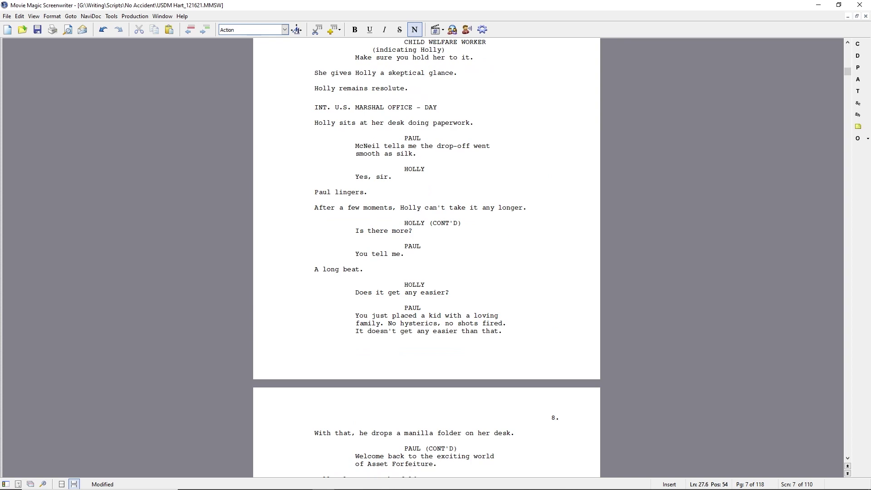
pyautogui.press('Return')
pyautogui.write('Paul approaches.')
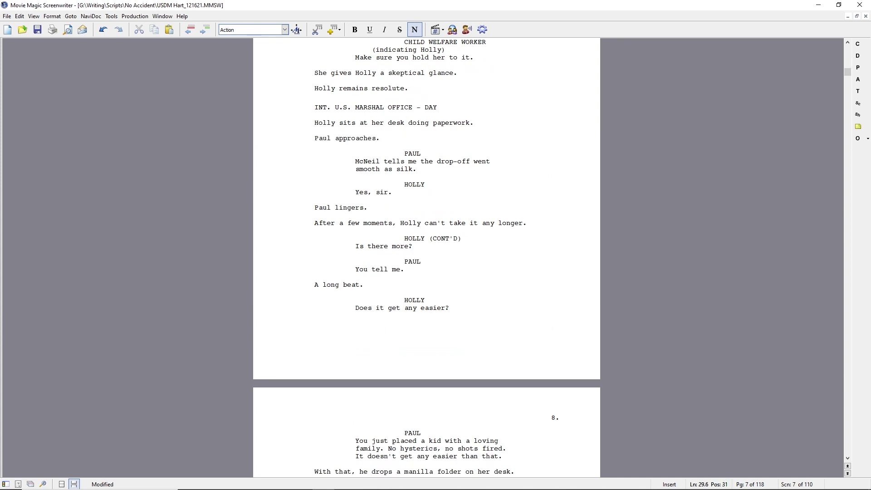
# Change the end of Paul's drop-off line from "smooth as silk" to "like clockwork.".
pyautogui.press('Down')
pyautogui.press('Down')
pyautogui.press('Down')
pyautogui.press('Home')
pyautogui.press('Delete')
pyautogui.write('S')
pyautogui.press('Left')
pyautogui.write('like clockwork.')
pyautogui.hotkey('shift', 'End')
pyautogui.press('Delete')
# Rewrite the action line "Paul lingers." as "Paul considers her words.".
pyautogui.press('Down')
pyautogui.press('Down')
pyautogui.press('Down')
pyautogui.hotkey('ctrl', 'Left')
pyautogui.write('considers her words.')
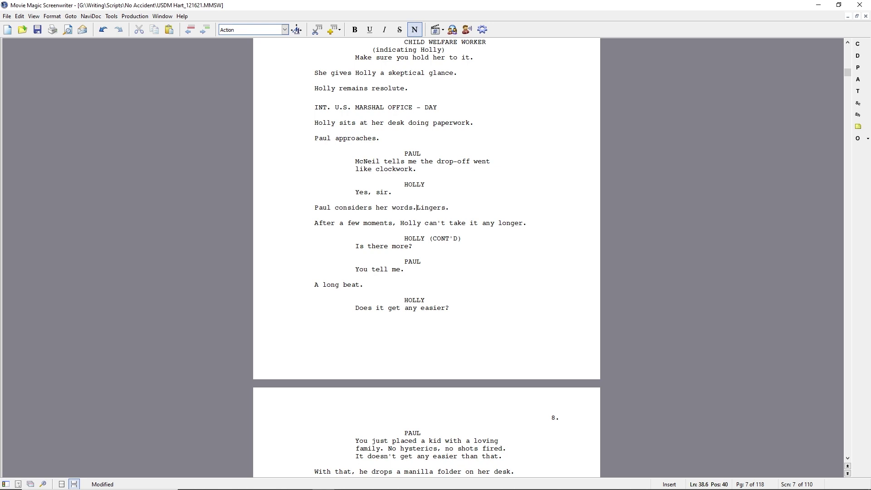
pyautogui.hotkey('shift', 'End')
pyautogui.press('Delete')
# Insert the action line "Holly hesitates a beat." before Holly's "Yes, sir.".
pyautogui.press('Up')
pyautogui.press('Up')
pyautogui.press('Up')
pyautogui.press('Return')
pyautogui.write('Holly hesitates a beat.')
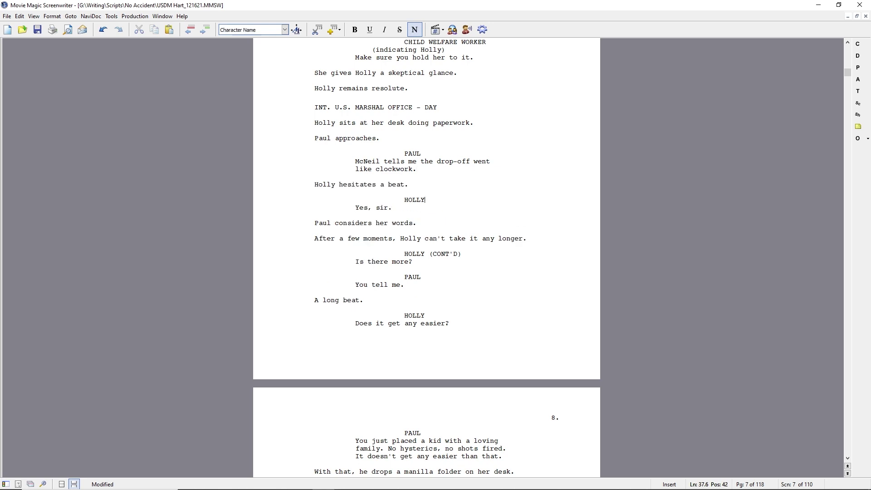
# Replace the last word of the action line about Paul considering her words so it ends with "answer.".
pyautogui.hotkey('shift', 'End')
pyautogui.write('answer.')
# Paste the cut van conversation below "Holly nods." at the end of the Marshal office scene.
pyautogui.scroll(-7, 383, 380)
pyautogui.click(362, 408)
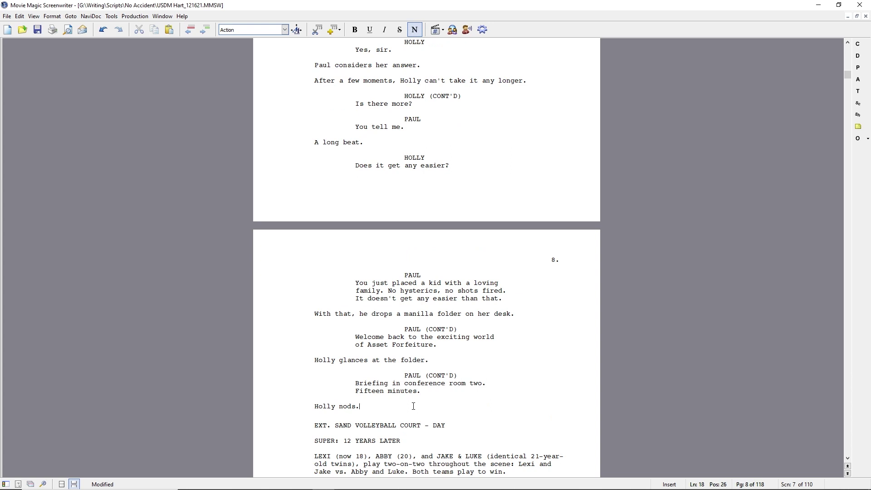
pyautogui.press('Return')
pyautogui.hotkey('ctrl', 'v')
pyautogui.press('Up')
pyautogui.press('Up')
pyautogui.scroll(1, 420, 241)
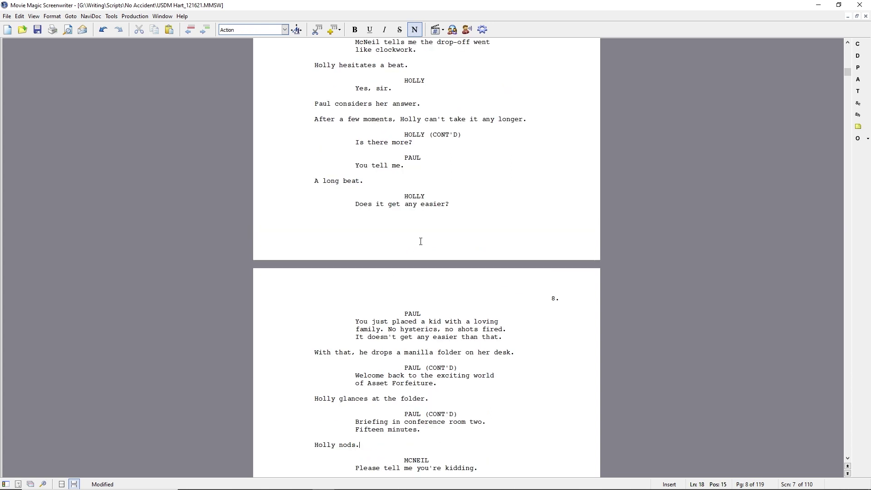
# Change Holly's question "Is there more?" to "Is there something else?".
pyautogui.click(394, 142)
pyautogui.write('something else?')
pyautogui.hotkey('shift', 'End')
# Add the parenthetical "(off Paul's look)" below Holly's "Does it get any easier?".
pyautogui.write('\\')
pyautogui.press('Return')
pyautogui.write("(off Paul's look)")
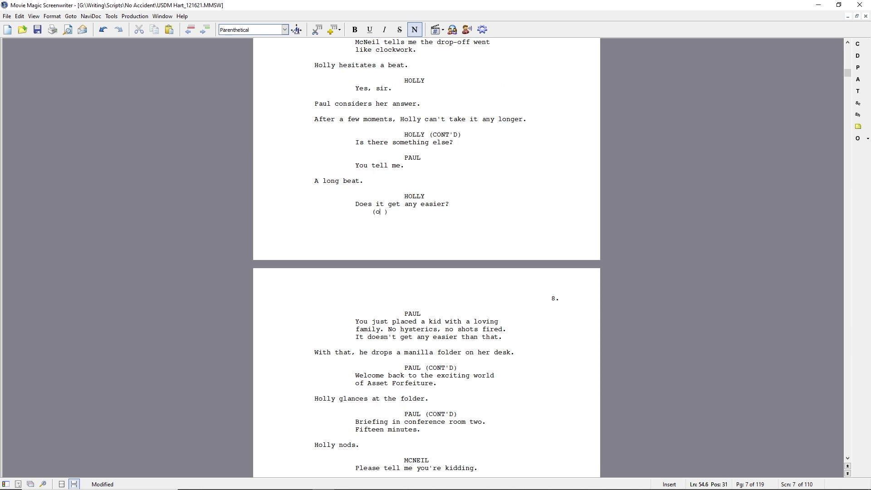
# Remove "Please tell me you're kidding." and the extra character cues so "If you'd been there. Seen her face." directly follows the parenthetical.
pyautogui.press('Down')
pyautogui.press('Home')
pyautogui.hotkey('shift', 'Down')
pyautogui.press('Delete')
pyautogui.hotkey('shift', 'Down')
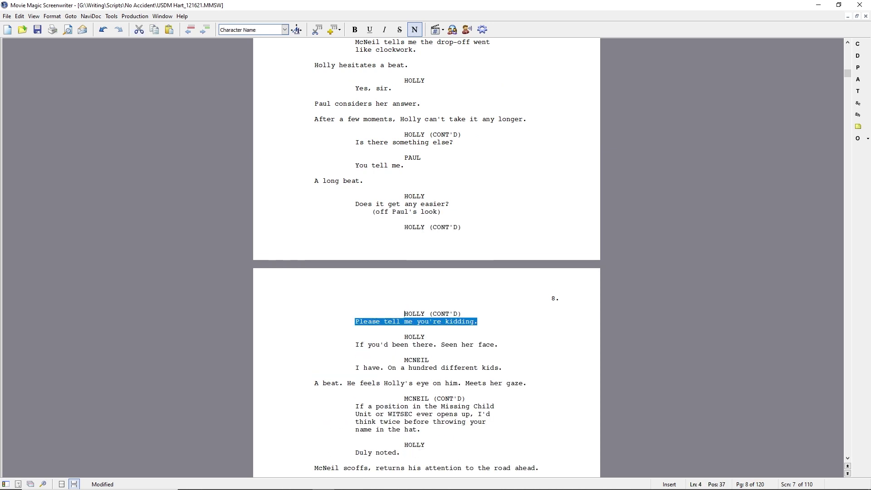
pyautogui.press('Delete')
pyautogui.hotkey('shift', 'Down')
pyautogui.press('Delete')
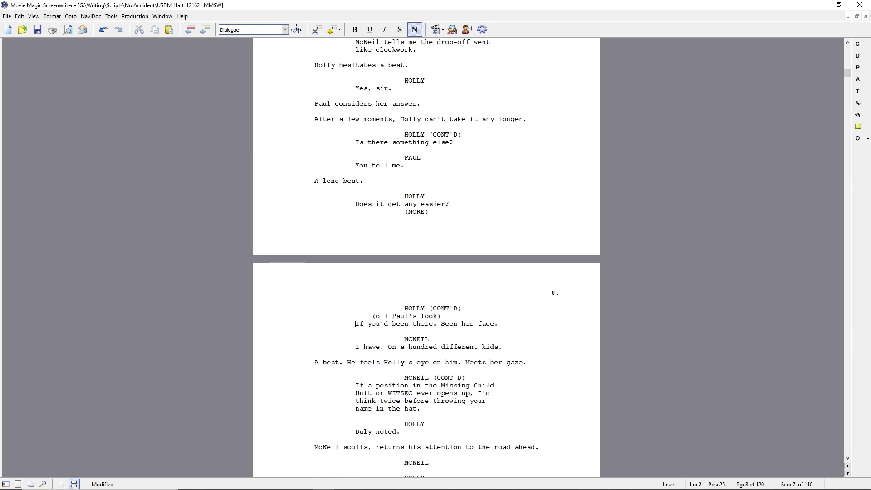
# Rewrite the action line about Holly hesitating as "Holly mask her surprise.".
pyautogui.press('Up')
pyautogui.press('Up')
pyautogui.press('Up')
pyautogui.press('Up')
pyautogui.hotkey('ctrl', 'shift', 'Left')
pyautogui.hotkey('ctrl', 'shift', 'Left')
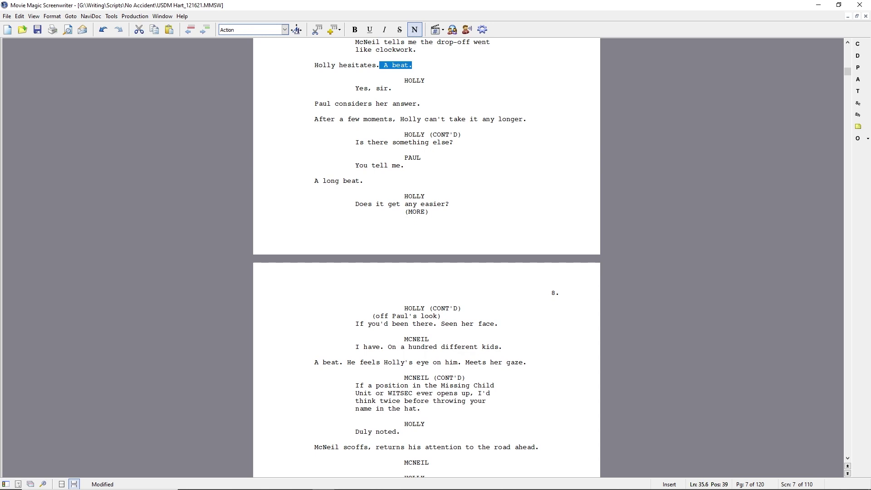
pyautogui.press('BackSpace')
pyautogui.press('BackSpace')
pyautogui.write('.')
pyautogui.hotkey('ctrl', 'Left')
pyautogui.write('mask her surprise.')
pyautogui.press('Delete')
pyautogui.write('H')
pyautogui.hotkey('ctrl', 'Delete')
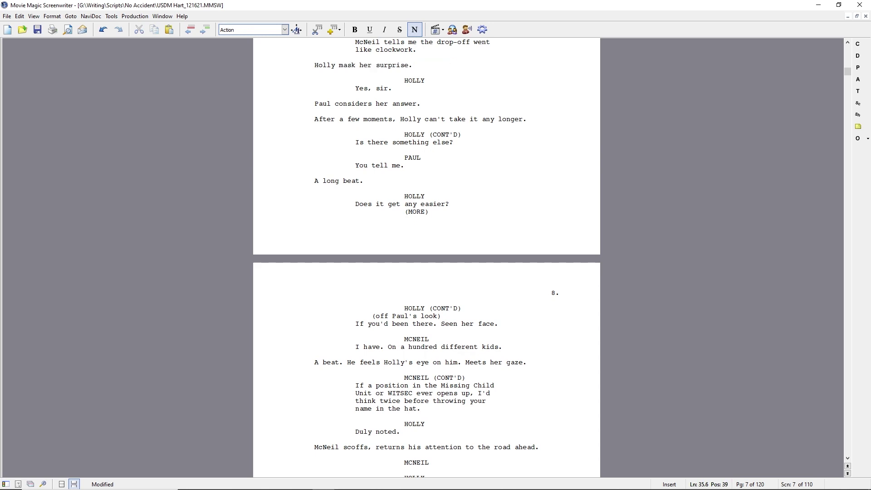
# Delete the action line about Holly's surprise above her "Yes, sir.".
pyautogui.press('Home')
pyautogui.hotkey('shift', 'Down')
pyautogui.press('Delete')
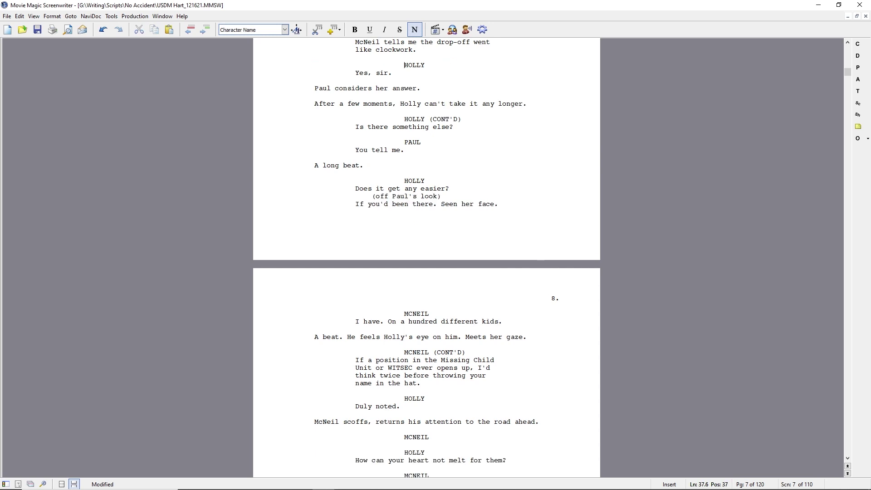
# Change the character cue above "I have. On a hundred different kids." from McNeil to PAUL.
pyautogui.press('Down')
pyautogui.press('Down')
pyautogui.press('Down')
pyautogui.press('Down')
pyautogui.press('Down')
pyautogui.press('Down')
pyautogui.press('Down')
pyautogui.press('Down')
pyautogui.press('Down')
pyautogui.press('Down')
pyautogui.press('Down')
pyautogui.press('Down')
pyautogui.press('Down')
pyautogui.hotkey('shift', 'End')
pyautogui.write('PAUL')
pyautogui.press('Return')
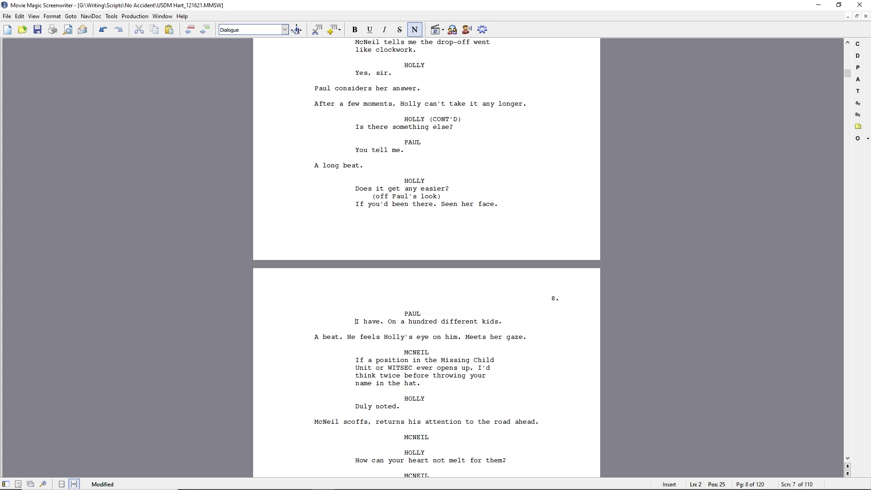
pyautogui.write('If a position ever')
pyautogui.press('BackSpace')
pyautogui.press('BackSpace')
pyautogui.press('BackSpace')
pyautogui.press('BackSpace')
pyautogui.write('op')
pyautogui.press('BackSpace')
pyautogui.press('BackSpace')
pyautogui.press('BackSpace')
pyautogui.press('BackSpace')
pyautogui.press('BackSpace')
pyautogui.press('BackSpace')
pyautogui.press('BackSpace')
pyautogui.press('BackSpace')
pyautogui.press('BackSpace')
pyautogui.press('BackSpace')
pyautogui.press('BackSpace')
pyautogui.press('BackSpace')
pyautogui.press('BackSpace')
pyautogui.press('BackSpace')
pyautogui.press('BackSpace')
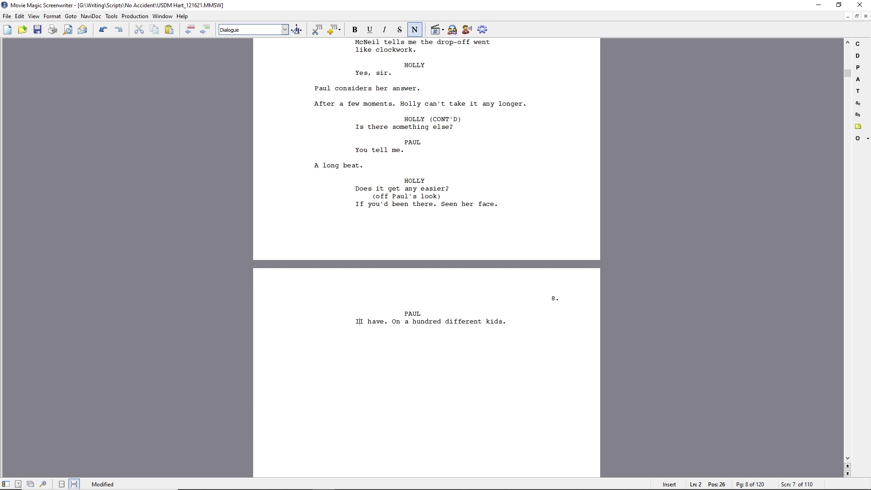
# Begin Paul's speech with "If you're serious about applying for a position in the Missing Child Unit, or WITSEC, or When a position opens".
pyautogui.write('hen a position opens')
pyautogui.press('Home')
pyautogui.write("If you're serious")
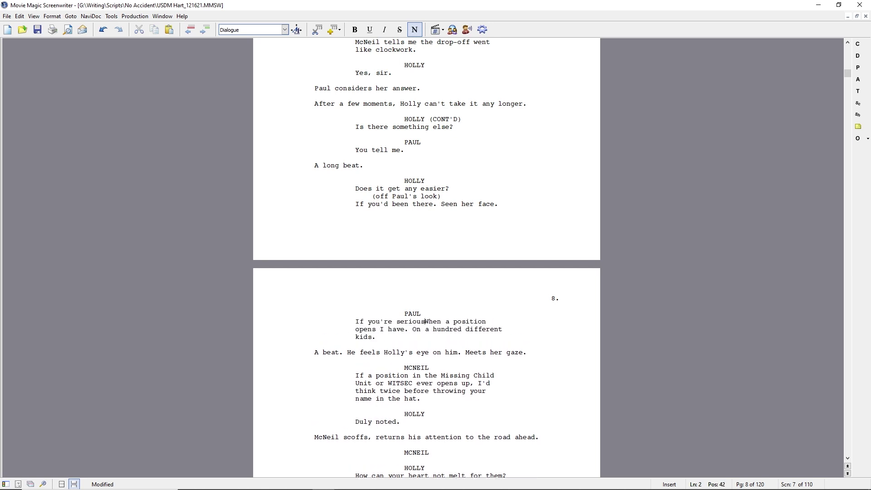
pyautogui.write(' about applying for a position in Mi')
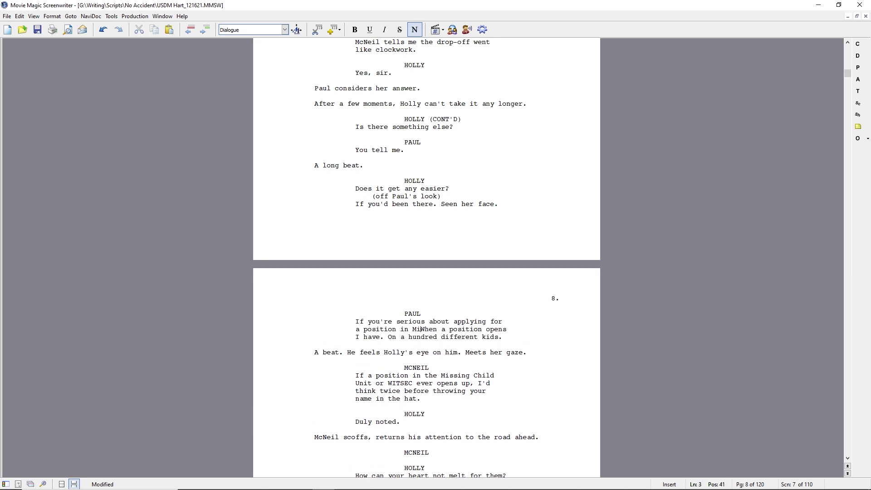
pyautogui.press('BackSpace')
pyautogui.press('BackSpace')
pyautogui.write('the Missing Child Unit, ')
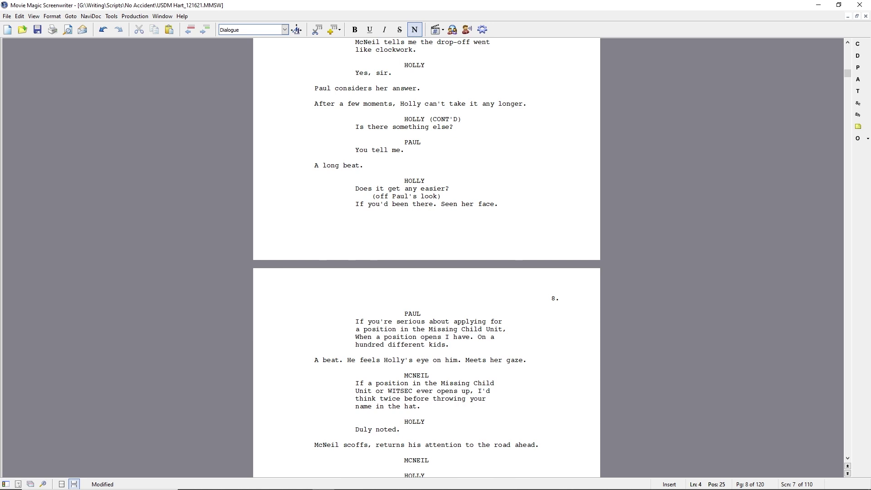
pyautogui.write('or WITSEC, or When a position opens')
# Look over the rest of the pasted conversation and save the script.
pyautogui.scroll(-18, 305, 189)
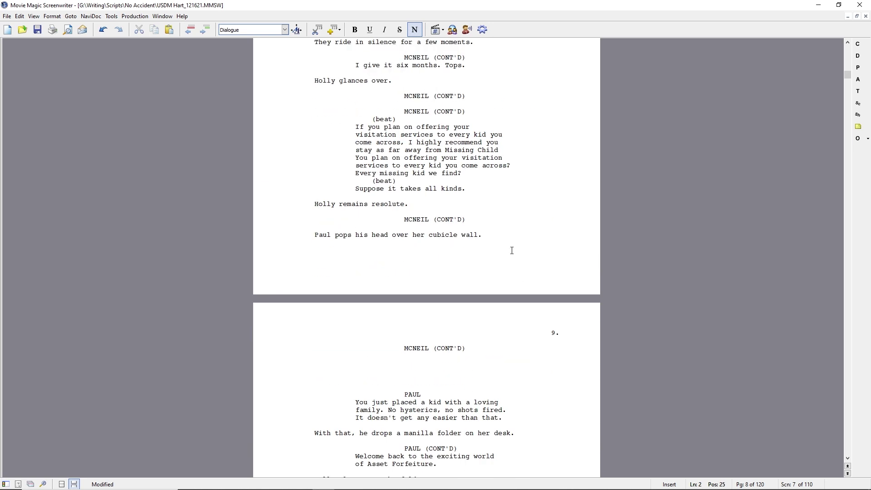
pyautogui.scroll(15, 512, 250)
pyautogui.hotkey('ctrl', 's')
# Check the ideas notes for the Marshals' unit names and add ", Sex Offenders" after WITSEC in McNeil's "If a position" speech.
pyautogui.click(419, 275)
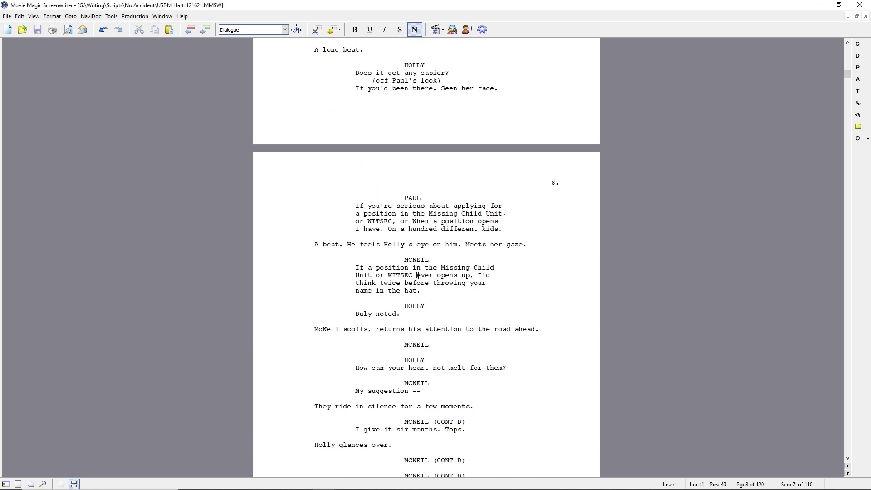
pyautogui.write(',')
pyautogui.hotkey('alt', 'Tab')
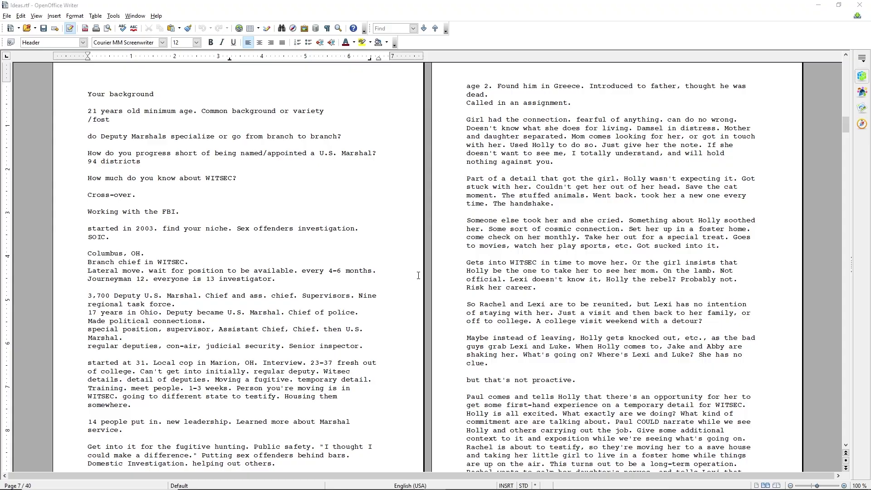
pyautogui.hotkey('alt', 'Tab')
pyautogui.write('Sex Offenders Invest')
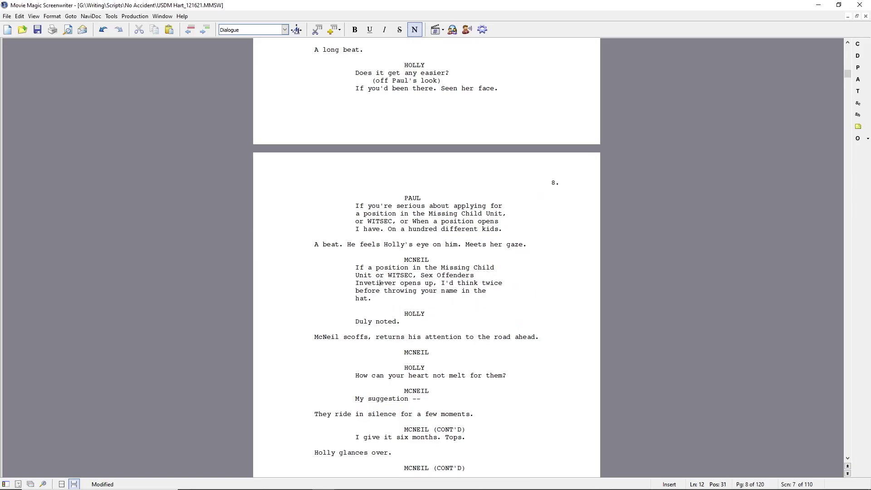
pyautogui.press('BackSpace')
pyautogui.press('BackSpace')
pyautogui.press('BackSpace')
pyautogui.press('BackSpace')
pyautogui.press('BackSpace')
pyautogui.press('BackSpace')
pyautogui.press('pagedown')
pyautogui.press('pageup')
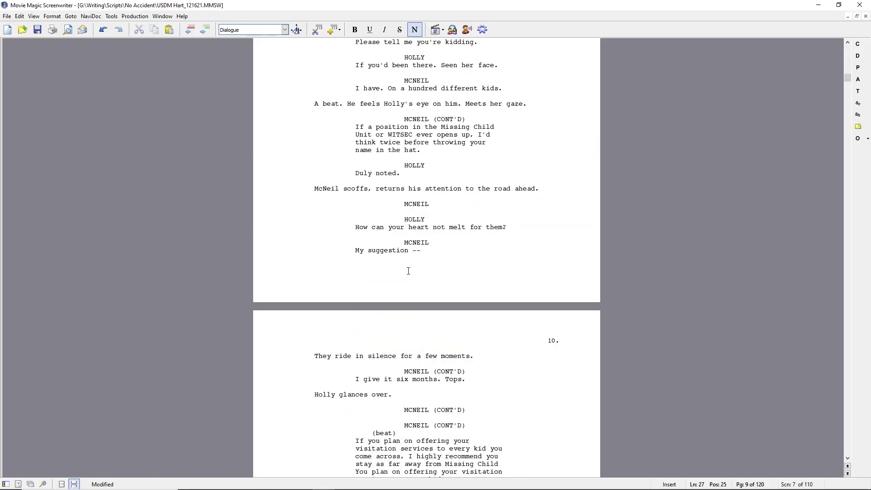
pyautogui.scroll(20, 408, 271)
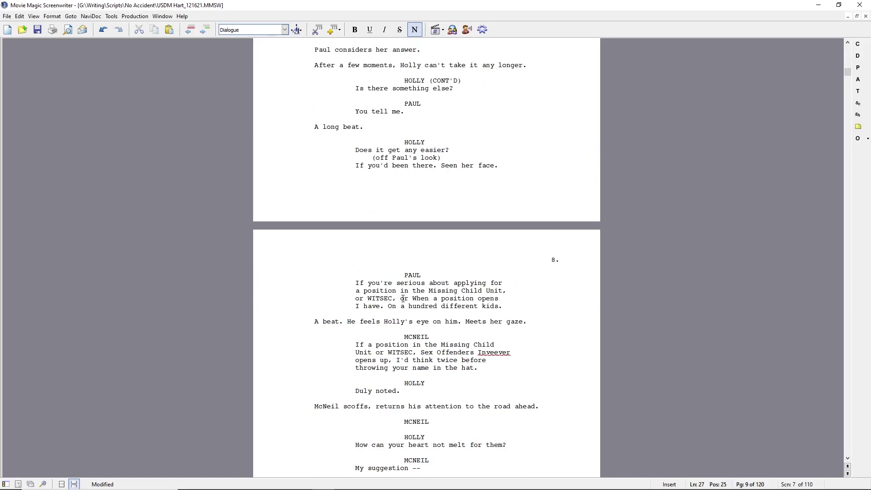
# Reword Paul's speech at the top of page 8 to read "applying for an open position".
pyautogui.click(363, 291)
pyautogui.write('an')
pyautogui.press('Delete')
pyautogui.press('Delete')
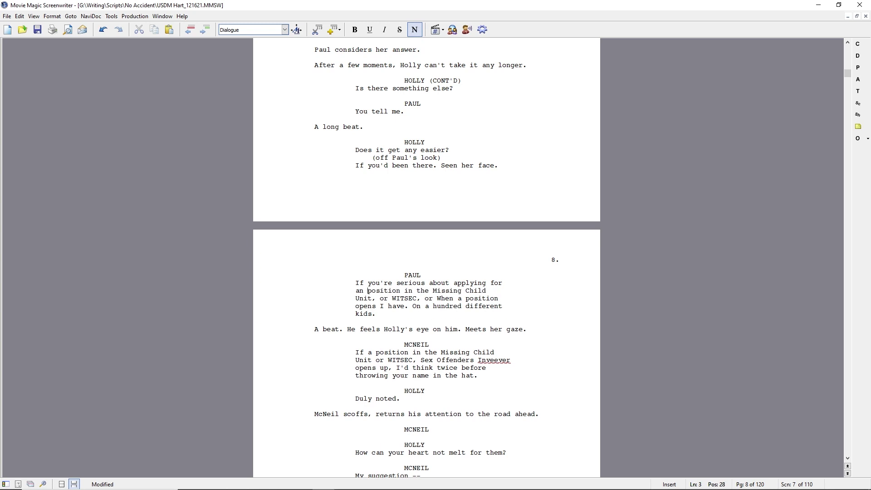
pyautogui.press('Right')
pyautogui.press('Right')
pyautogui.press('Right')
pyautogui.write('open')
# Add "Sex Offenders Investigation," after "or" in Paul's speech and replace the rest with "you're gonna see a hundred more".
pyautogui.press('Right')
pyautogui.press('Right')
pyautogui.press('Right')
pyautogui.press('Right')
pyautogui.write('Sex Offenders ')
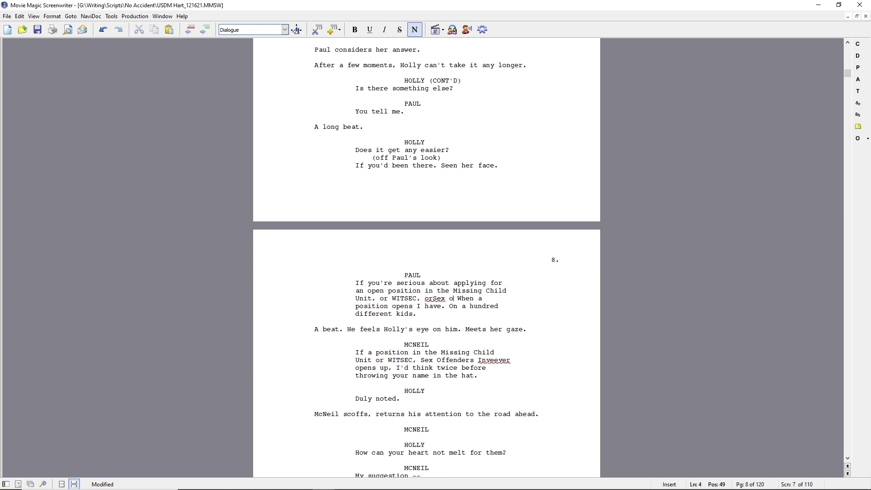
pyautogui.write('Investigation,')
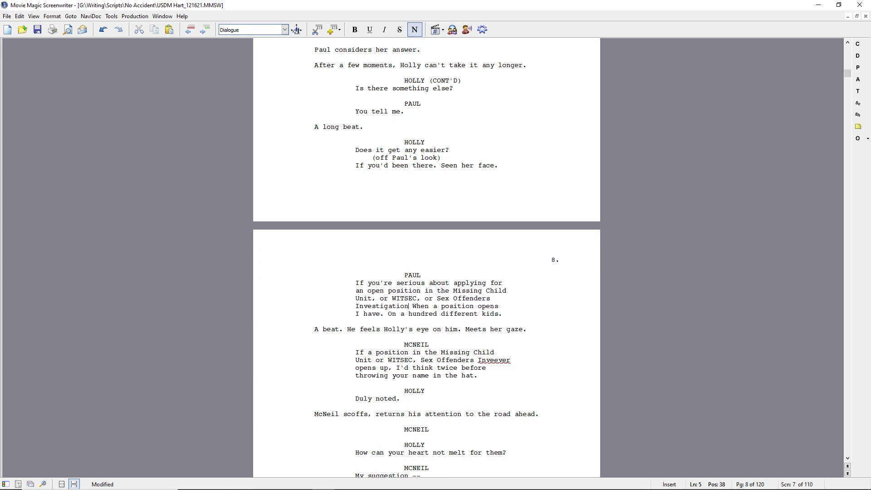
pyautogui.hotkey('shift', 'Down')
pyautogui.hotkey('shift', 'End')
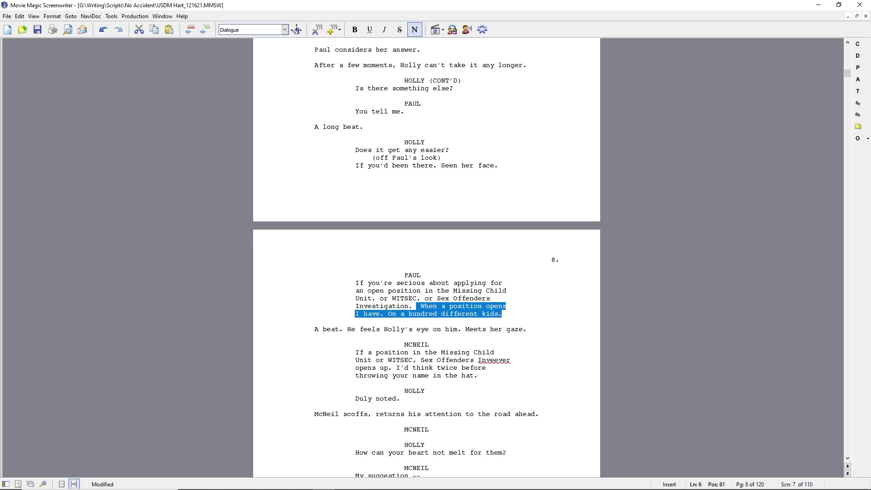
pyautogui.write("you're gonna see a hundred")
pyautogui.write(' more')
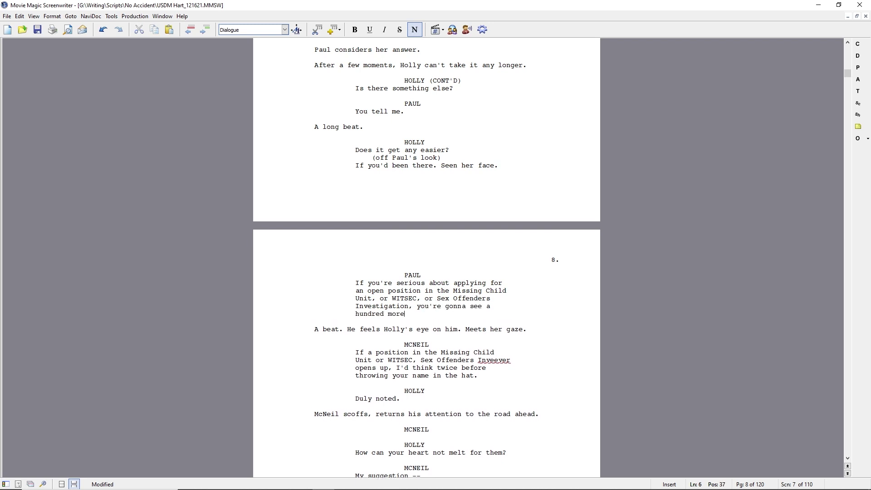
# Replace "applying for an open position in" with "some day moving into" in Paul's speech and remove the "or" before WITSEC.
pyautogui.write('some day moving into')
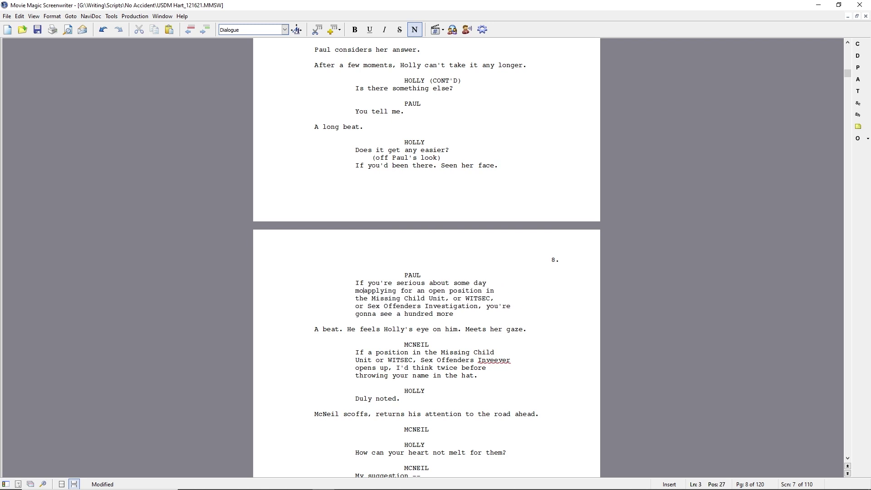
pyautogui.hotkey('ctrl', 'shift', 'Right')
pyautogui.hotkey('ctrl', 'shift', 'Right')
pyautogui.hotkey('ctrl', 'shift', 'Right')
pyautogui.hotkey('ctrl', 'shift', 'Right')
pyautogui.hotkey('ctrl', 'shift', 'Right')
pyautogui.hotkey('ctrl', 'shift', 'Right')
pyautogui.press('Delete')
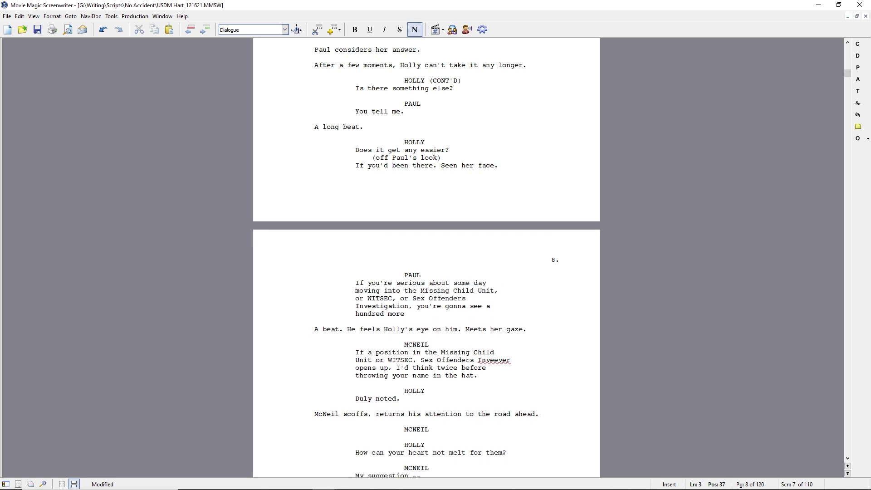
pyautogui.hotkey('ctrl', 'shift', 'Right')
pyautogui.press('Delete')
# Finish Paul's speech with "just like hers. But a lot of cases don't end as well as this one.".
pyautogui.write('just like hers')
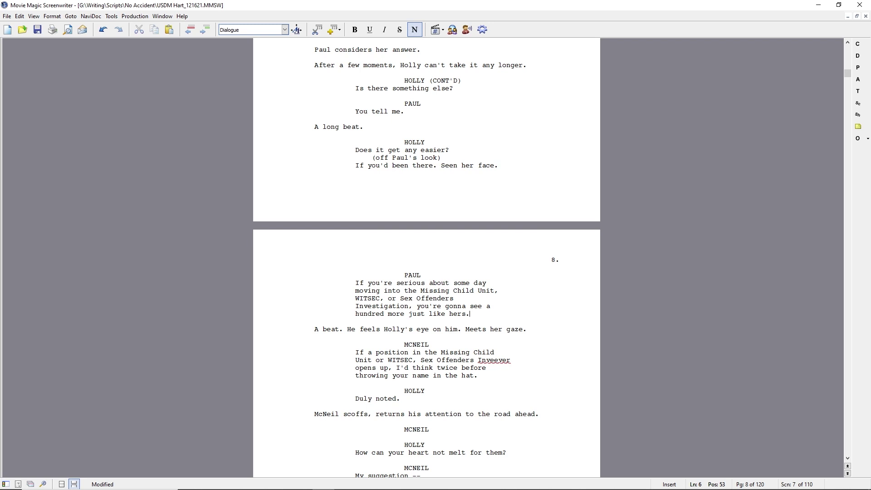
pyautogui.write(". But a lot of cases don't ")
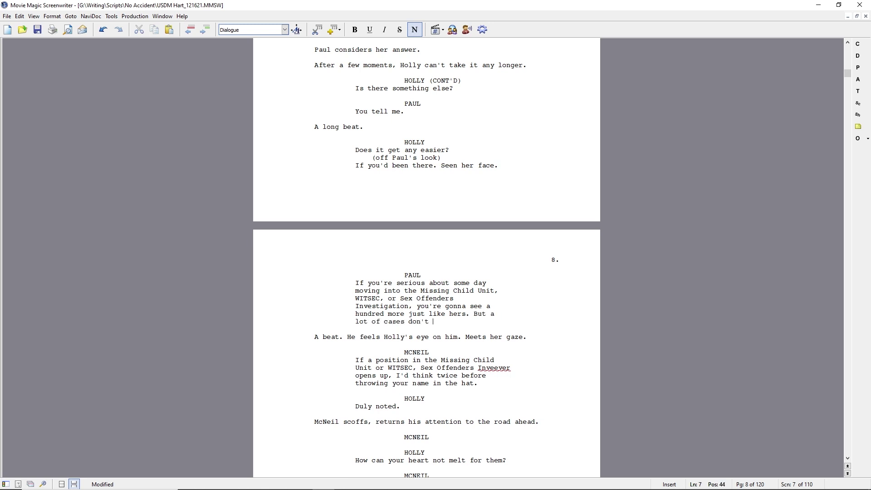
pyautogui.write('end as well as this one.')
# Add Holly's reply "This one isn't over yet." below Paul's speech.
pyautogui.press('Return')
pyautogui.write('HOL')
pyautogui.press('Return')
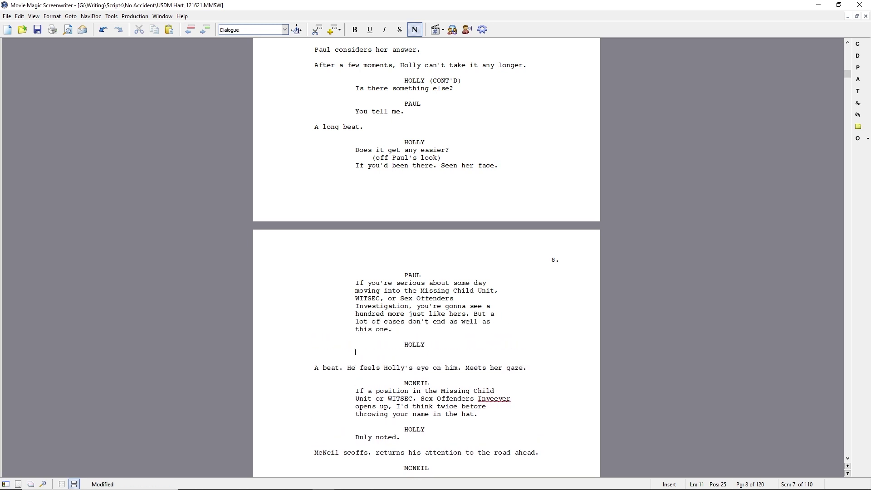
pyautogui.write("This one isn't over yet.")
pyautogui.press('Return')
# Add the action "Paul gives her a very fatherly stare." followed by Paul's line "It is for you.".
pyautogui.write('paul ')
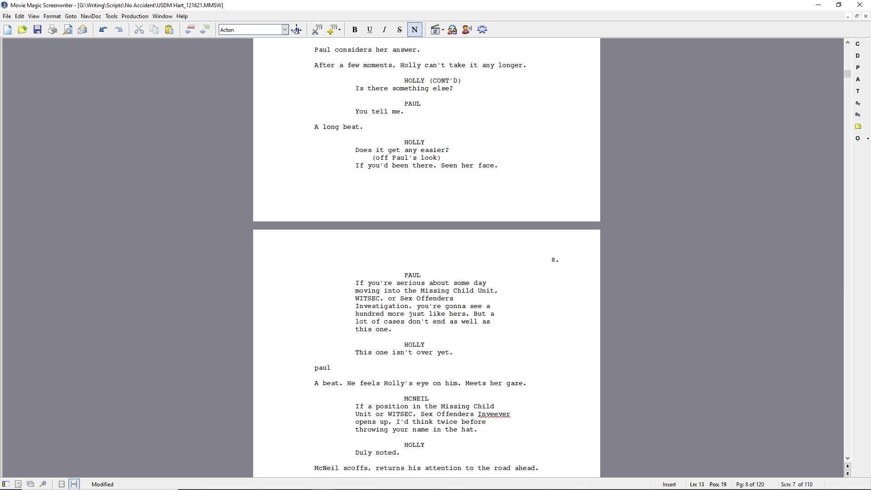
pyautogui.write('gives her a very fatherly stare.')
pyautogui.press('Tab')
pyautogui.write('PAUL')
pyautogui.press('Return')
pyautogui.write('It is for you.')
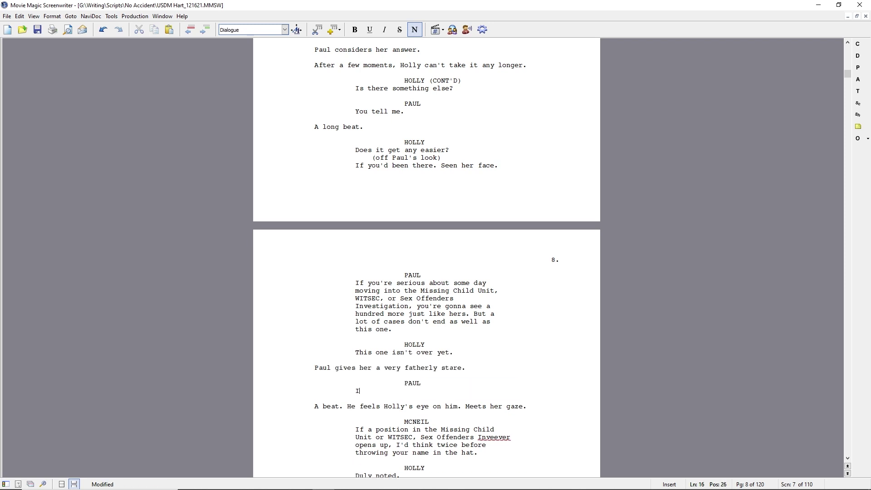
pyautogui.press('Return')
# Delete the old van dialogue from "A beat. He feels Holly's eye on him." through McNeil's "My suggestion --".
pyautogui.hotkey('shift', 'Down')
pyautogui.hotkey('shift', 'Down')
pyautogui.hotkey('shift', 'Down')
pyautogui.hotkey('shift', 'Down')
pyautogui.hotkey('shift', 'Down')
pyautogui.hotkey('shift', 'Down')
pyautogui.hotkey('shift', 'Down')
pyautogui.hotkey('shift', 'Down')
pyautogui.hotkey('shift', 'Down')
pyautogui.hotkey('shift', 'Down')
pyautogui.hotkey('shift', 'Down')
pyautogui.hotkey('shift', 'Down')
pyautogui.hotkey('shift', 'Down')
pyautogui.hotkey('shift', 'Down')
pyautogui.hotkey('shift', 'Down')
pyautogui.press('Delete')
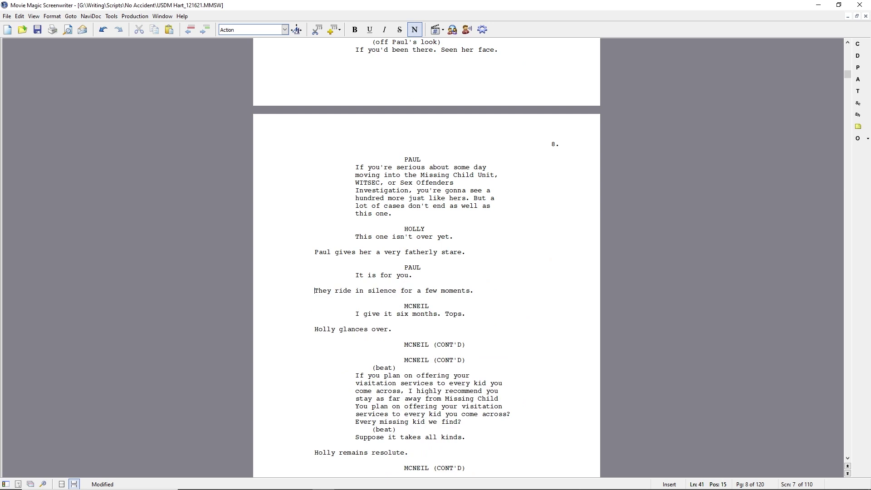
# Delete the passage from "They ride in silence for a few moments." through McNeil's "Suppose it takes all kinds.".
pyautogui.hotkey('shift', 'Down')
pyautogui.hotkey('shift', 'Down')
pyautogui.hotkey('shift', 'Down')
pyautogui.hotkey('shift', 'Down')
pyautogui.hotkey('shift', 'Down')
pyautogui.hotkey('shift', 'Down')
pyautogui.hotkey('shift', 'Down')
pyautogui.hotkey('shift', 'Down')
pyautogui.hotkey('shift', 'Down')
pyautogui.hotkey('shift', 'Down')
pyautogui.hotkey('shift', 'Down')
pyautogui.hotkey('shift', 'Down')
pyautogui.hotkey('shift', 'Down')
pyautogui.hotkey('shift', 'Down')
pyautogui.hotkey('shift', 'Down')
pyautogui.hotkey('shift', 'Down')
pyautogui.press('Delete')
# Delete everything between "Holly remains resolute." and "With that, he drops a manilla folder on her desk.".
pyautogui.press('Down')
pyautogui.hotkey('shift', 'Down')
pyautogui.hotkey('shift', 'Down')
pyautogui.hotkey('shift', 'Down')
pyautogui.hotkey('shift', 'Down')
pyautogui.hotkey('shift', 'Down')
pyautogui.hotkey('shift', 'Down')
pyautogui.hotkey('shift', 'Down')
pyautogui.hotkey('shift', 'Down')
pyautogui.hotkey('shift', 'Down')
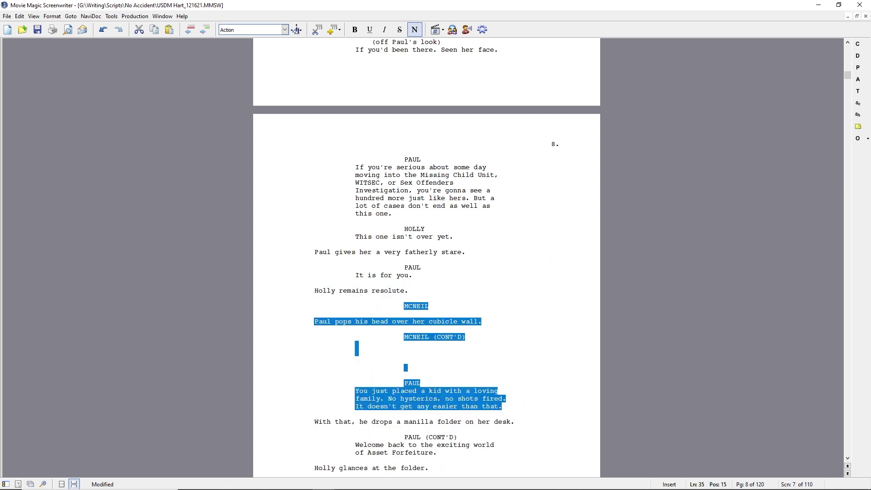
pyautogui.press('Delete')
# Add the action "He sees a flash of anxiety on Holly's face. Gives her a chance to explain." after "It is for you.".
pyautogui.press('Return')
pyautogui.write('A ')
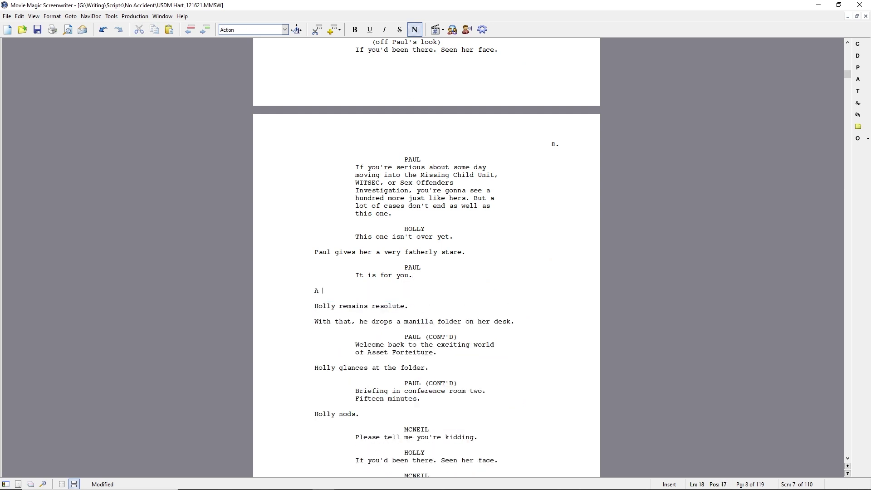
pyautogui.write('flash of anxiety on HoHe sees a flash of')
pyautogui.hotkey('ctrl', 'shift', 'Right')
pyautogui.hotkey('ctrl', 'shift', 'Right')
pyautogui.hotkey('ctrl', 'shift', 'Right')
pyautogui.press('Delete')
pyautogui.press('Up')
pyautogui.press('End')
pyautogui.scroll(4, 381, 341)
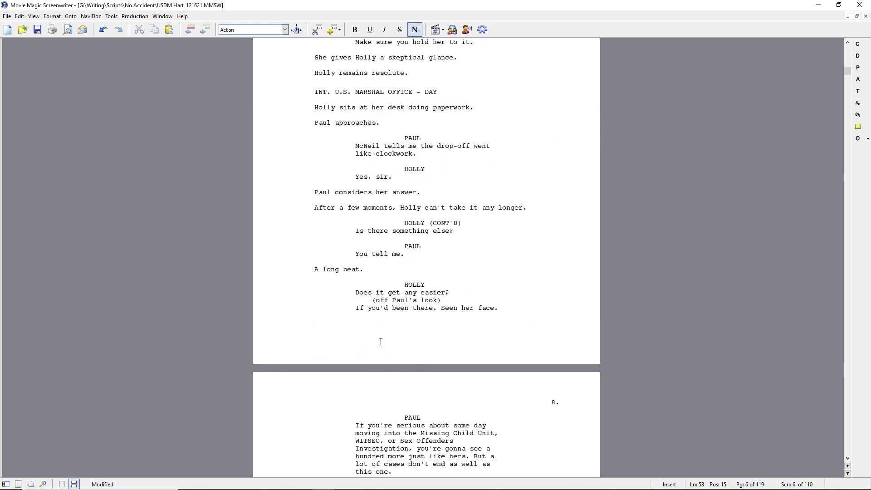
pyautogui.scroll(-2, 381, 340)
pyautogui.click(451, 420)
pyautogui.write("lly's face. Gives her a chance to explain.")
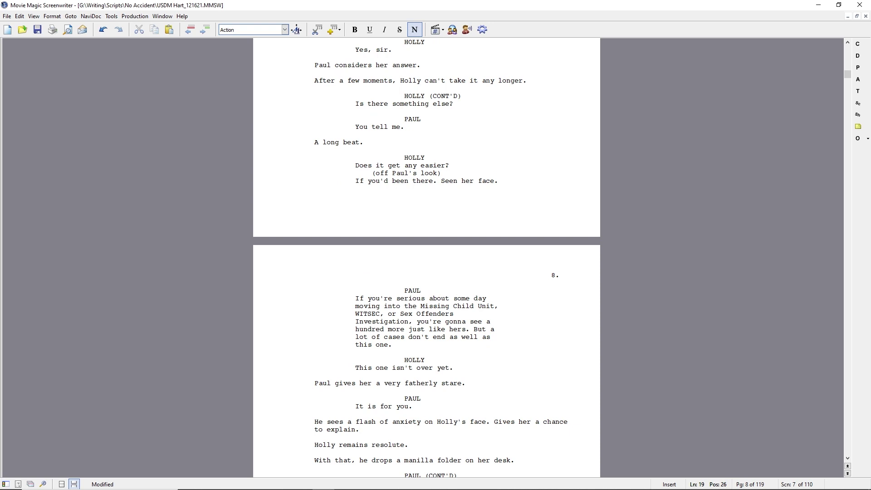
pyautogui.write(" When she doesn't,")
pyautogui.press('BackSpace')
pyautogui.press('BackSpace')
pyautogui.press('BackSpace')
pyautogui.press('BackSpace')
pyautogui.press('BackSpace')
pyautogui.press('BackSpace')
pyautogui.press('BackSpace')
pyautogui.press('BackSpace')
pyautogui.press('BackSpace')
pyautogui.press('BackSpace')
pyautogui.press('BackSpace')
pyautogui.press('BackSpace')
pyautogui.press('BackSpace')
pyautogui.press('BackSpace')
pyautogui.press('BackSpace')
pyautogui.press('BackSpace')
pyautogui.press('BackSpace')
pyautogui.press('BackSpace')
# Extend the action about Holly's anxiety to end with "to explain it. She doesn't. He sighs.".
pyautogui.write("She doesn't")
pyautogui.write(' it')
pyautogui.press('End')
pyautogui.write('He sighs.')
# Add Paul's continued line "So I should consider you still interesting, even if it's a lateral move?" after his sigh.
pyautogui.press('Tab')
pyautogui.write('PAUL')
pyautogui.press('Return')
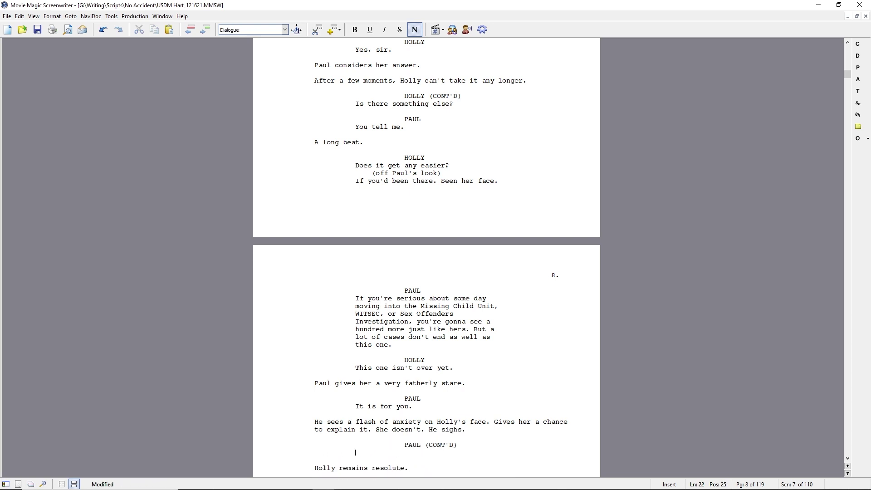
pyautogui.write("I'll keep keeping you in mind")
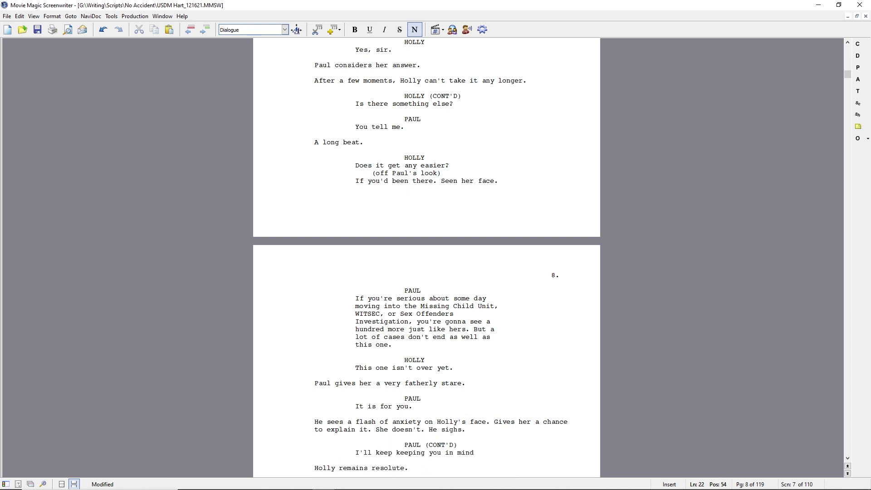
pyautogui.hotkey('shift', 'Home')
pyautogui.write('So I should consider you still inter')
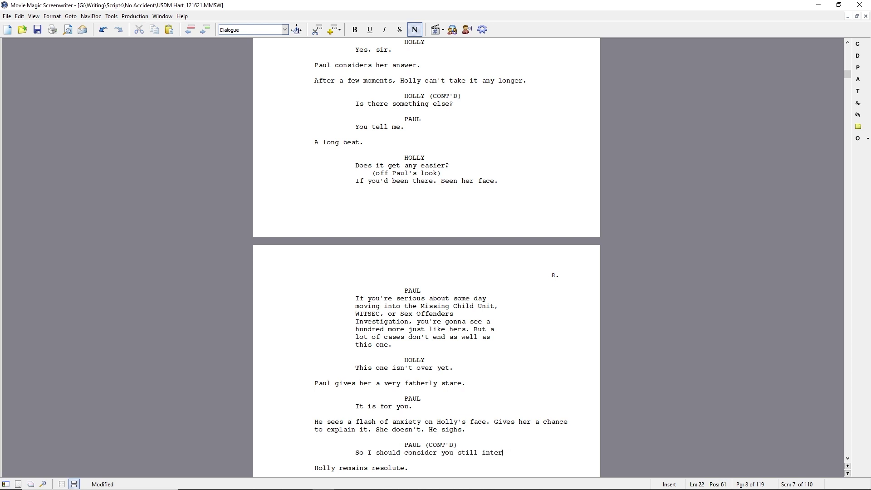
pyautogui.write("esting, even if it's a lateral move?")
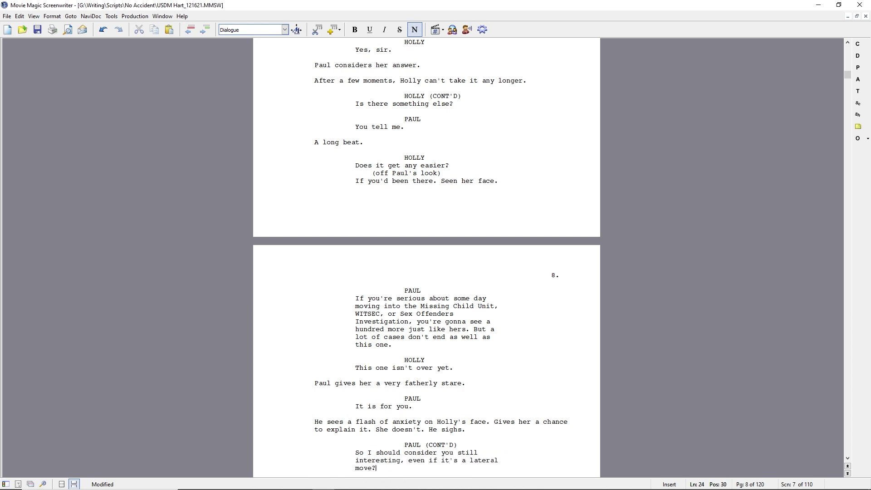
# Add Holly's answer "Yes, sir." followed by the action "Paul nods.".
pyautogui.press('Return')
pyautogui.write('HOLLY')
pyautogui.press('Return')
pyautogui.write('Yes, sir.')
pyautogui.press('Return')
pyautogui.write('Paul nods.')
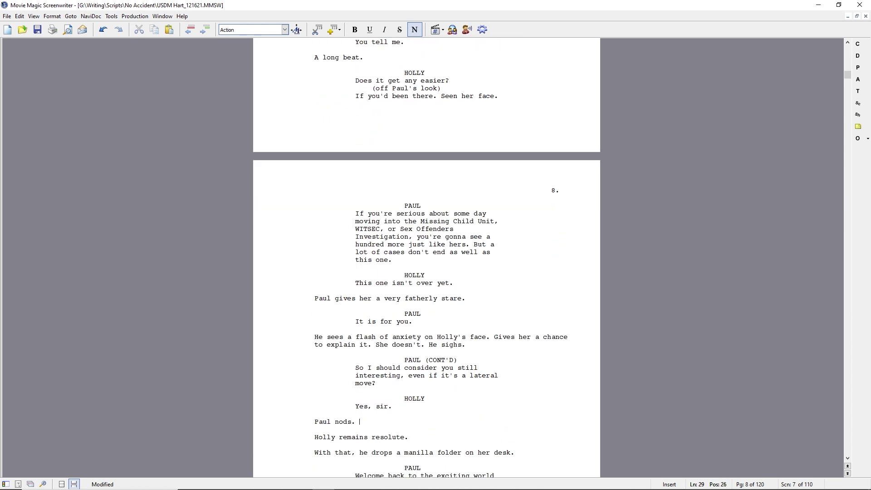
# Delete "Holly remains resolute." and merge the folder action into "Paul nods. He drops a manilla folder on her desk.".
pyautogui.press('Down')
pyautogui.press('Home')
pyautogui.hotkey('shift', 'Down')
pyautogui.press('Delete')
pyautogui.hotkey('ctrl', 'shift', 'Right')
pyautogui.hotkey('ctrl', 'shift', 'Right')
pyautogui.hotkey('ctrl', 'shift', 'Right')
pyautogui.hotkey('shift', 'Right')
pyautogui.write('H')
# Begin Paul's Asset Forfeiture line with "In the meantime, welcome back".
pyautogui.press('Down')
pyautogui.press('Down')
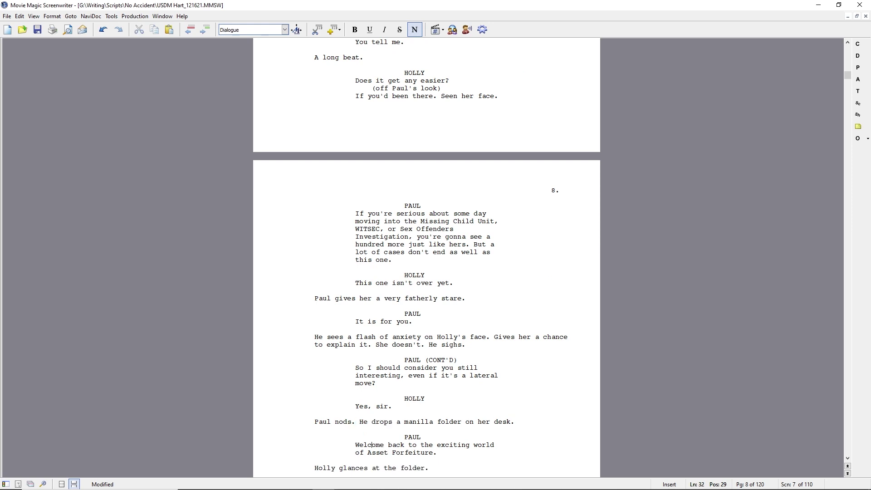
pyautogui.press('Home')
pyautogui.write('In the meantime,')
pyautogui.press('Delete')
pyautogui.write('w')
# Replace Holly's glance at the folder and Paul's continued cue with the parenthetical "(indicates the folder)" inside Paul's dialogue.
pyautogui.press('Down')
pyautogui.press('End')
pyautogui.press('Return')
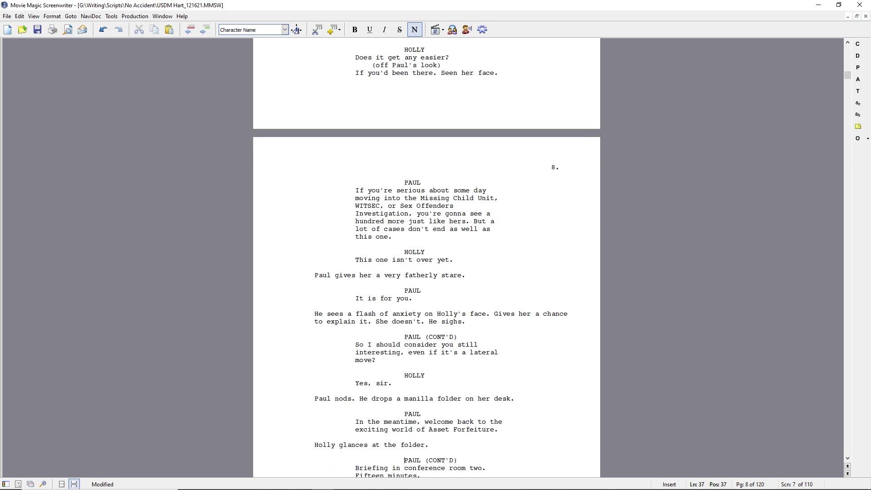
pyautogui.write('(indicates the folder')
pyautogui.press('Return')
pyautogui.hotkey('shift', 'Down')
pyautogui.hotkey('shift', 'Down')
pyautogui.hotkey('shift', 'Down')
pyautogui.press('Delete')
# Change the action "Holly nods." to "Holly picks up and opens the folder.".
pyautogui.press('Down')
pyautogui.press('Down')
pyautogui.press('End')
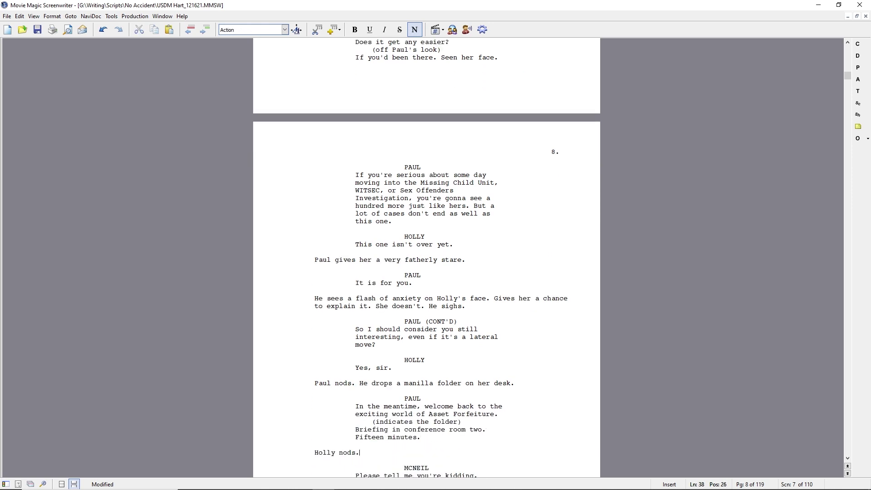
pyautogui.write('picks up and opens the folder.')
pyautogui.press('Delete')
pyautogui.press('Delete')
pyautogui.press('Delete')
pyautogui.press('Delete')
pyautogui.press('Delete')
# Delete all leftover McNeil van dialogue and action between Holly's folder action and the sand volleyball court scene.
pyautogui.press('Down')
pyautogui.press('Home')
pyautogui.hotkey('shift', 'Down')
pyautogui.hotkey('shift', 'Down')
pyautogui.hotkey('shift', 'Down')
pyautogui.hotkey('shift', 'Down')
pyautogui.hotkey('shift', 'Down')
pyautogui.hotkey('shift', 'Down')
pyautogui.hotkey('shift', 'Down')
pyautogui.hotkey('shift', 'Down')
pyautogui.hotkey('shift', 'Down')
pyautogui.hotkey('shift', 'Down')
pyautogui.hotkey('shift', 'Down')
pyautogui.hotkey('shift', 'Down')
pyautogui.hotkey('shift', 'Down')
pyautogui.hotkey('shift', 'Down')
pyautogui.hotkey('shift', 'Down')
pyautogui.hotkey('shift', 'Down')
pyautogui.hotkey('shift', 'Down')
pyautogui.hotkey('shift', 'Down')
pyautogui.hotkey('shift', 'Down')
pyautogui.hotkey('shift', 'Down')
pyautogui.hotkey('shift', 'Down')
pyautogui.hotkey('shift', 'Down')
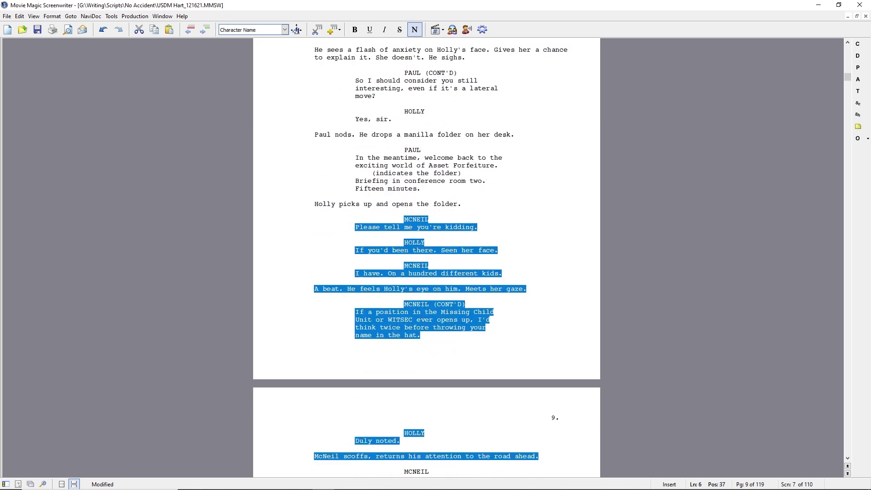
pyautogui.hotkey('shift', 'Down')
pyautogui.hotkey('shift', 'Down')
pyautogui.hotkey('shift', 'Down')
pyautogui.hotkey('shift', 'Down')
pyautogui.hotkey('shift', 'Down')
pyautogui.hotkey('shift', 'Down')
pyautogui.hotkey('shift', 'Down')
pyautogui.hotkey('shift', 'Down')
pyautogui.hotkey('shift', 'Down')
pyautogui.hotkey('shift', 'Down')
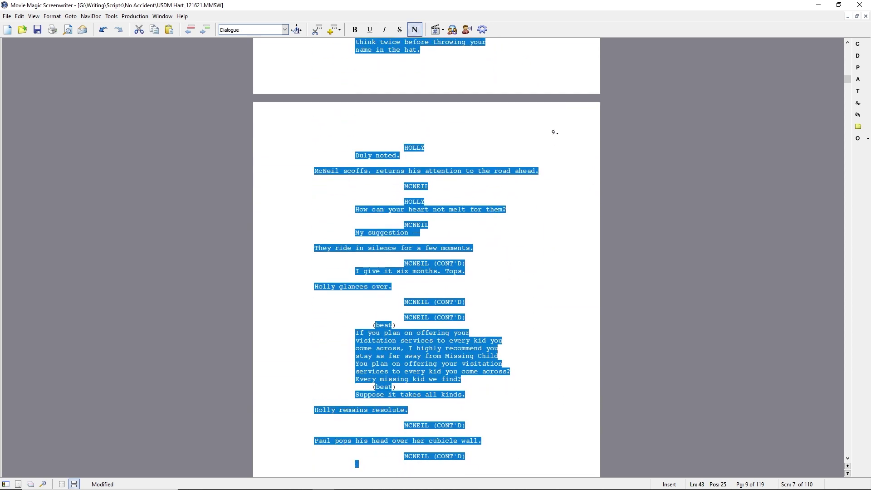
pyautogui.press('Delete')
# Reword Holly's folder action as "As he leaves, Holly picks up the folder.".
pyautogui.scroll(5, 448, 250)
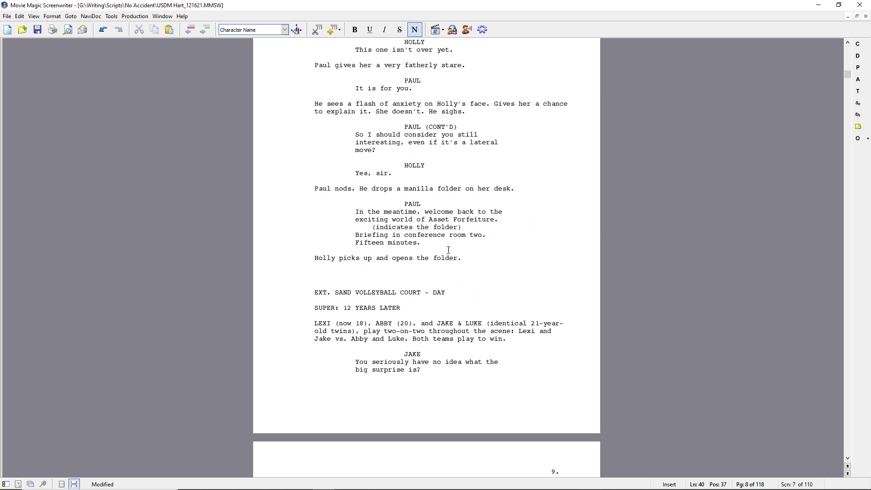
pyautogui.press('Up')
pyautogui.press('Home')
pyautogui.write('As he leaves,')
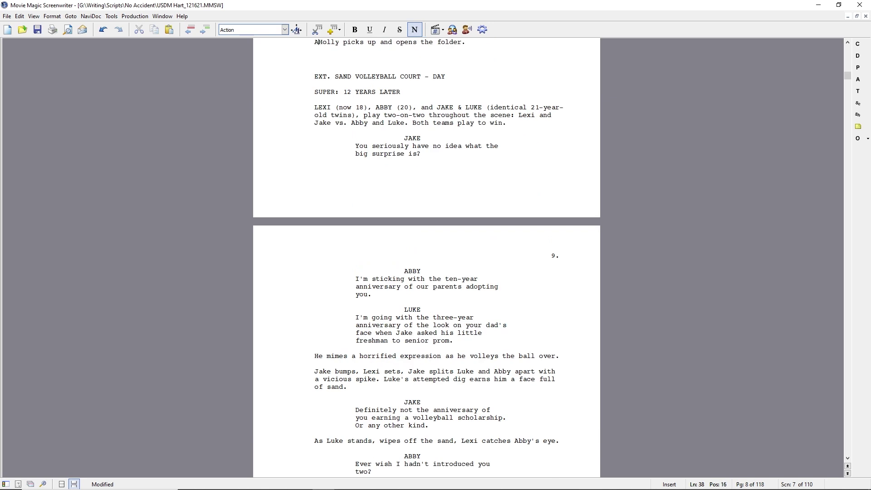
pyautogui.hotkey('ctrl', 'Right')
pyautogui.hotkey('ctrl', 'Right')
pyautogui.hotkey('ctrl', 'Right')
pyautogui.write('the folder.')
pyautogui.hotkey('shift', 'End')
pyautogui.press('Delete')
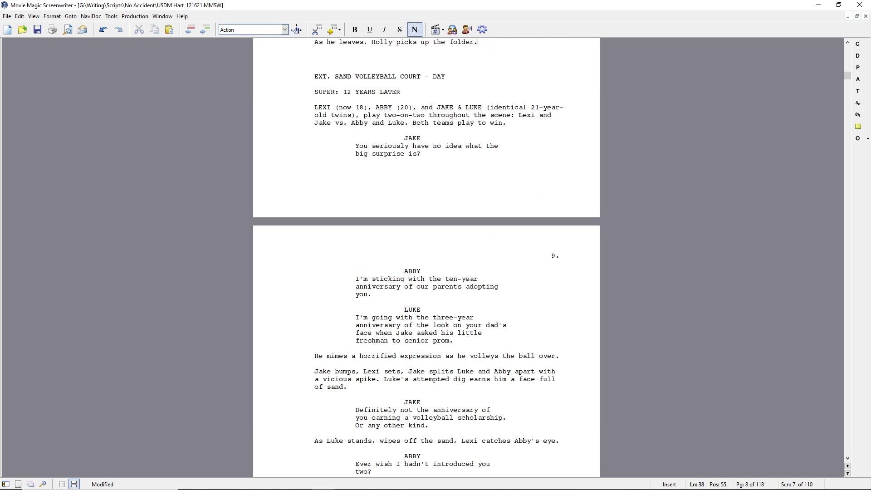
# Continue the folder action with "As soon as he's out of sight, she puts it down. Gazes up at the ceiling." and save the script.
pyautogui.write("As soon as he's out of sight, she puts it down.")
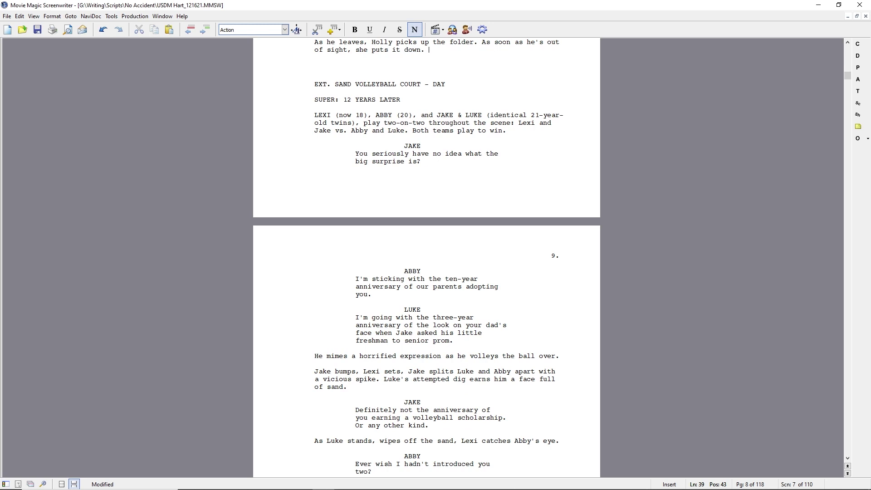
pyautogui.scroll(2, 416, 256)
pyautogui.hotkey('ctrl', 's')
pyautogui.write('Gazes up at the ceiling. Heard')
# Extend Rachel's wake-up line in the bedroom scene to "It's time to leave.".
pyautogui.scroll(17, 420, 102)
pyautogui.scroll(15, 420, 102)
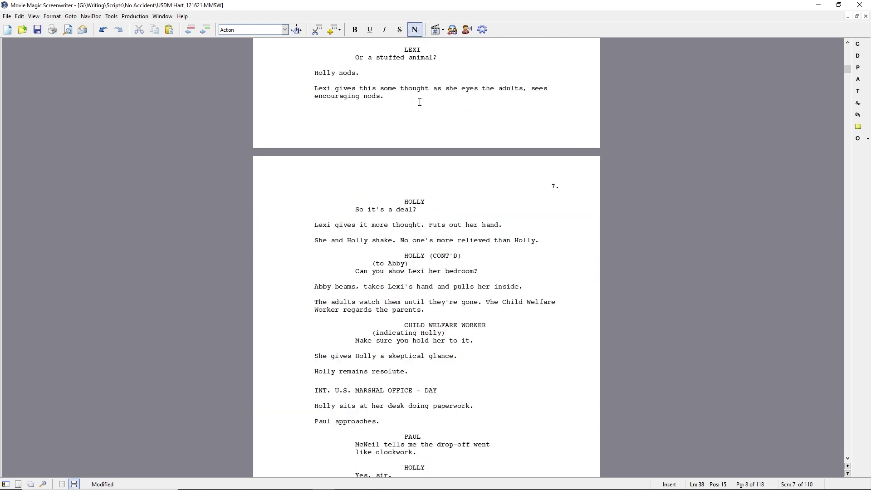
pyautogui.scroll(20, 390, 206)
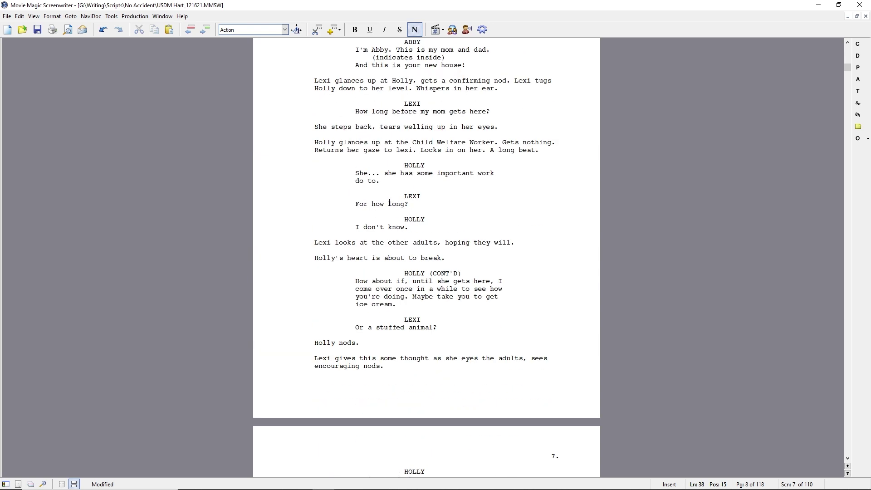
pyautogui.scroll(20, 454, 145)
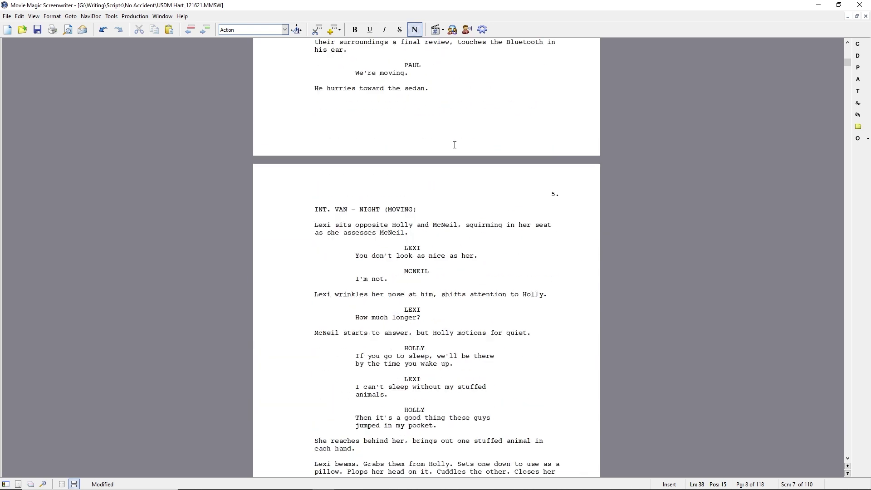
pyautogui.scroll(20, 455, 145)
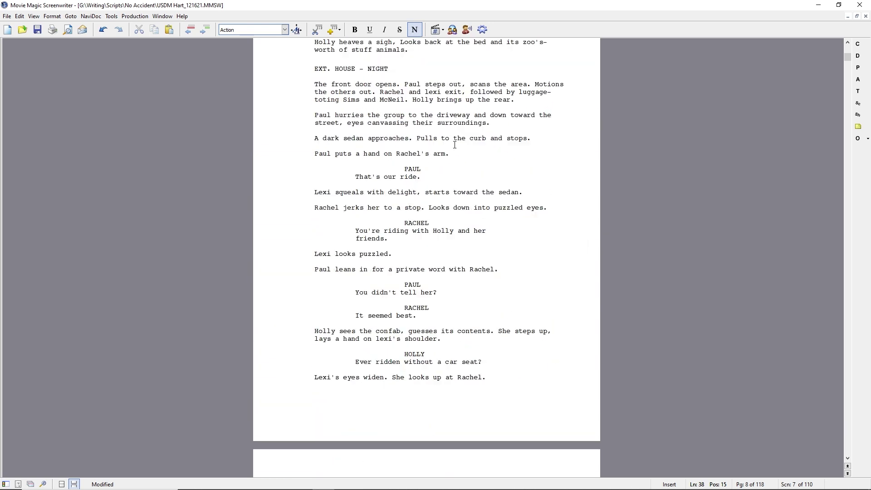
pyautogui.scroll(8, 455, 144)
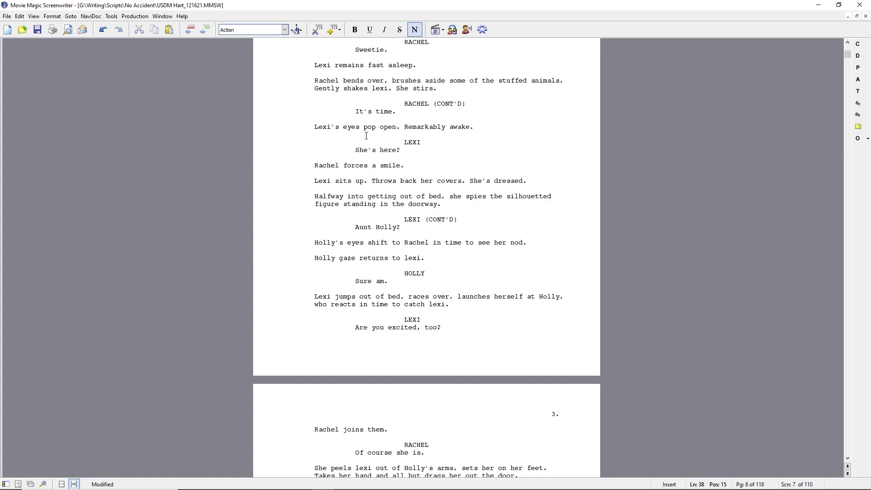
pyautogui.click(376, 184)
pyautogui.click(356, 228)
pyautogui.click(401, 143)
pyautogui.click(393, 111)
pyautogui.write('to leave')
# Replace Lexi's reply "She's here?" with "On our adventure?".
pyautogui.press('Down')
pyautogui.press('Down')
pyautogui.press('Down')
pyautogui.hotkey('shift', 'Home')
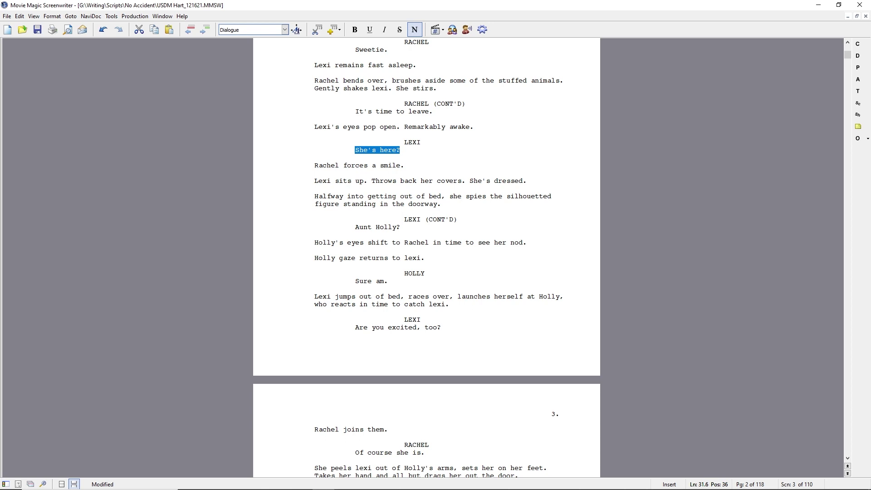
pyautogui.scroll(-10, 294, 193)
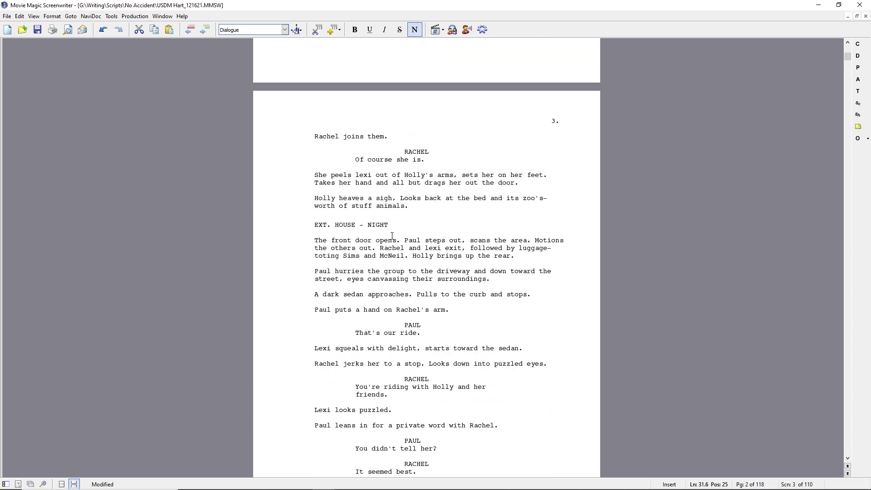
pyautogui.scroll(10, 392, 236)
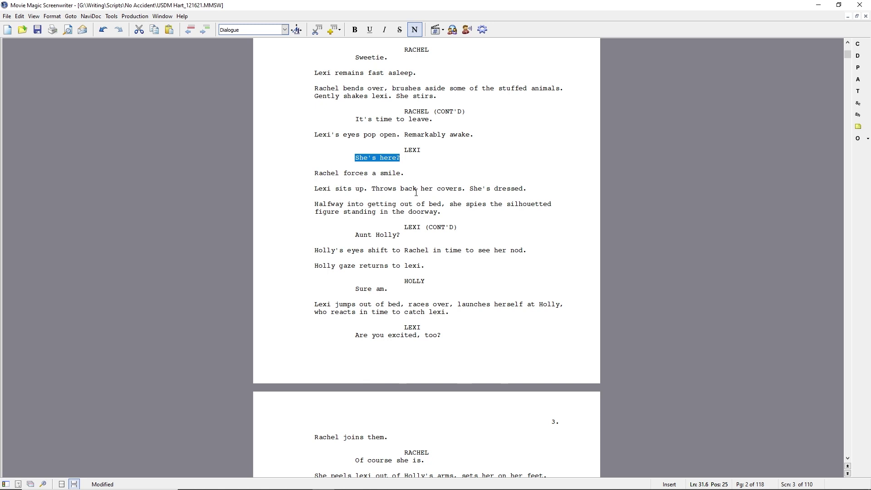
pyautogui.write('On our adventure?')
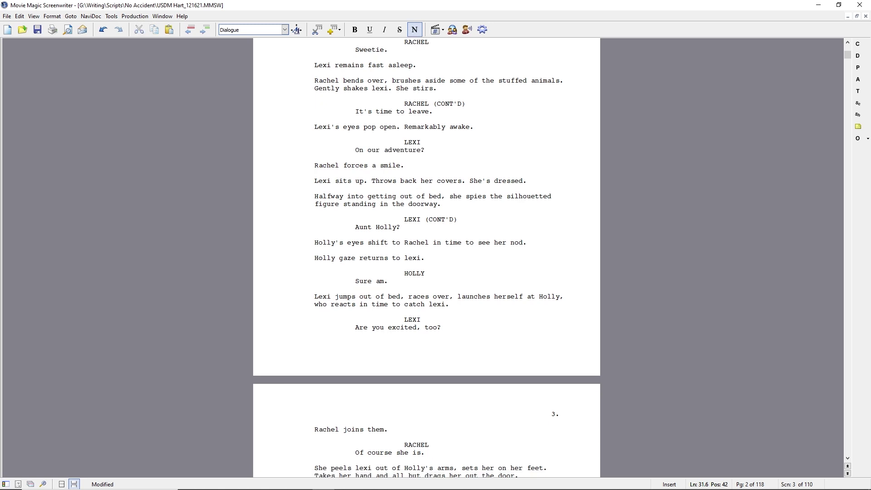
# Replace Lexi's line "Aunt Holly?" with "Who's that?".
pyautogui.press('Down')
pyautogui.press('Down')
pyautogui.press('Down')
pyautogui.hotkey('shift', 'Home')
pyautogui.write("Who's that?")
pyautogui.press('Down')
pyautogui.press('Home')
pyautogui.hotkey('ctrl', 'shift', 'Right')
pyautogui.hotkey('ctrl', 'shift', 'Right')
pyautogui.hotkey('ctrl', 'shift', 'Right')
pyautogui.hotkey('ctrl', 'shift', 'Right')
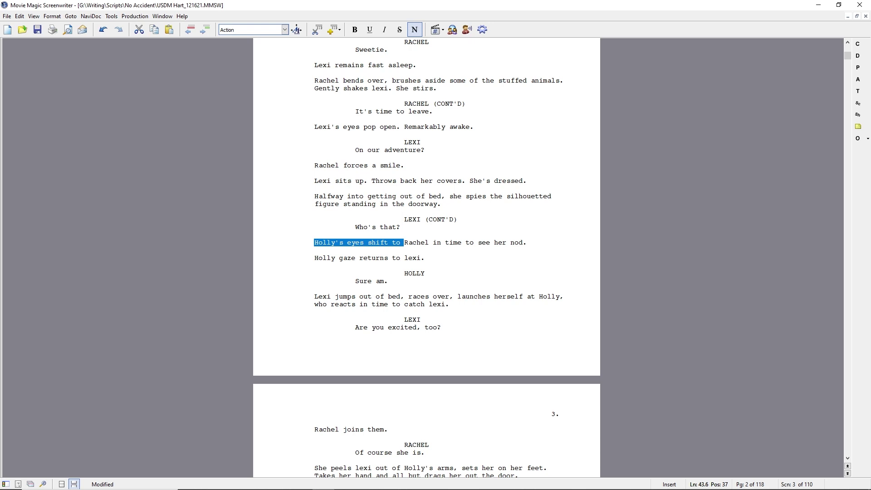
# Trim Rachel's wake-up line back to "It's time.".
pyautogui.click(392, 112)
pyautogui.press('Delete')
pyautogui.press('Delete')
pyautogui.press('Delete')
pyautogui.press('Delete')
pyautogui.press('Delete')
pyautogui.press('Delete')
pyautogui.press('Delete')
pyautogui.press('Delete')
pyautogui.press('Delete')
# Change the opening word of Lexi's adventure reply so it reads "Four our adventure?".
pyautogui.press('Down')
pyautogui.press('Down')
pyautogui.press('Down')
pyautogui.press('Home')
pyautogui.write('Four')
pyautogui.hotkey('ctrl', 'shift', 'Right')
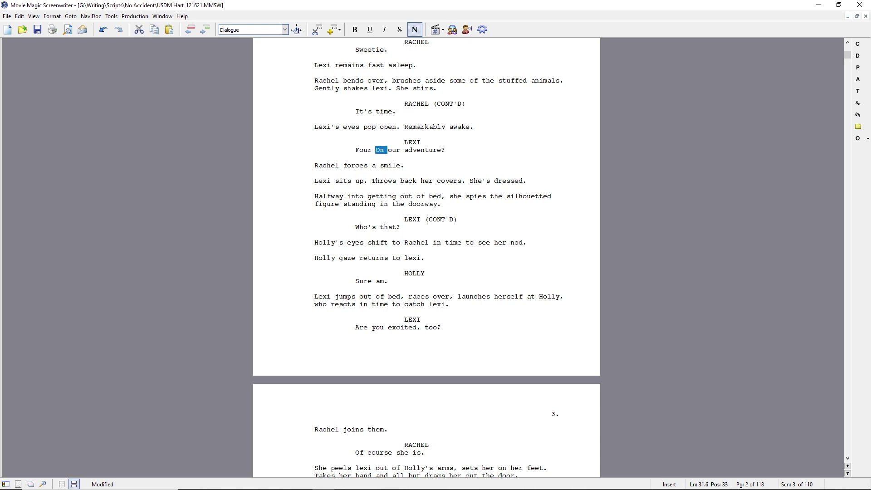
pyautogui.press('Delete')
# Change the action "Rachel forces a smile." to "Rachel nods.".
pyautogui.press('Down')
pyautogui.hotkey('shift', 'End')
pyautogui.write('nods.')
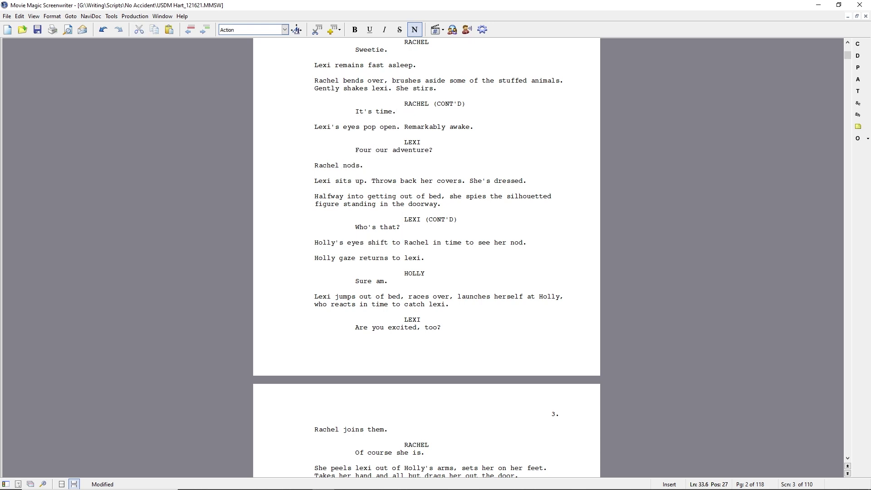
# Delete the two actions about Holly's eyes shifting to Rachel and her gaze returning to Lexi.
pyautogui.press('Down')
pyautogui.press('Down')
pyautogui.press('Down')
pyautogui.press('Down')
pyautogui.press('Down')
pyautogui.press('Down')
pyautogui.press('Home')
pyautogui.hotkey('shift', 'Down')
pyautogui.hotkey('shift', 'Down')
pyautogui.press('Delete')
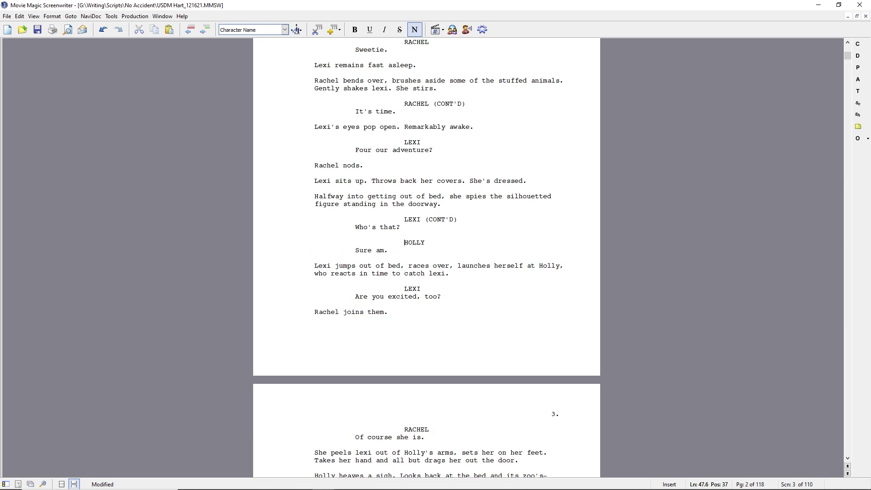
# Turn Holly's "Sure am." into a RACHEL line reading "That's Holly. She's coming with us.".
pyautogui.hotkey('shift', 'pageup')
pyautogui.click(357, 88)
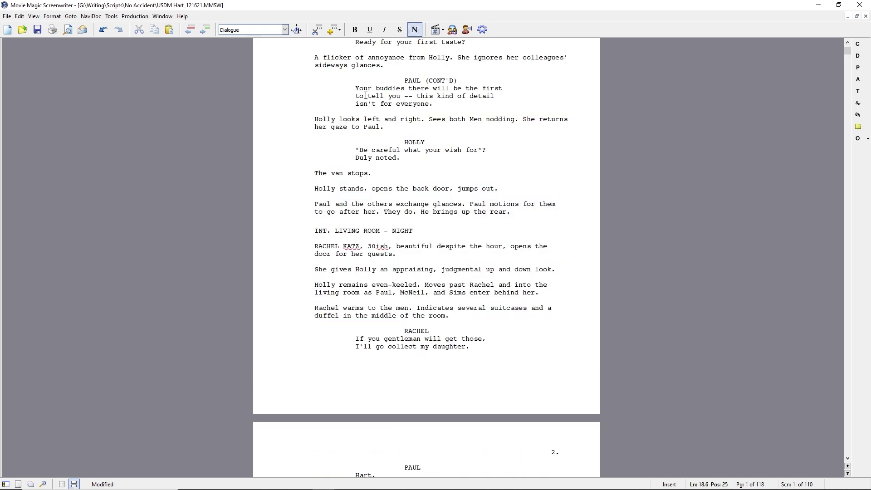
pyautogui.scroll(-20, 352, 150)
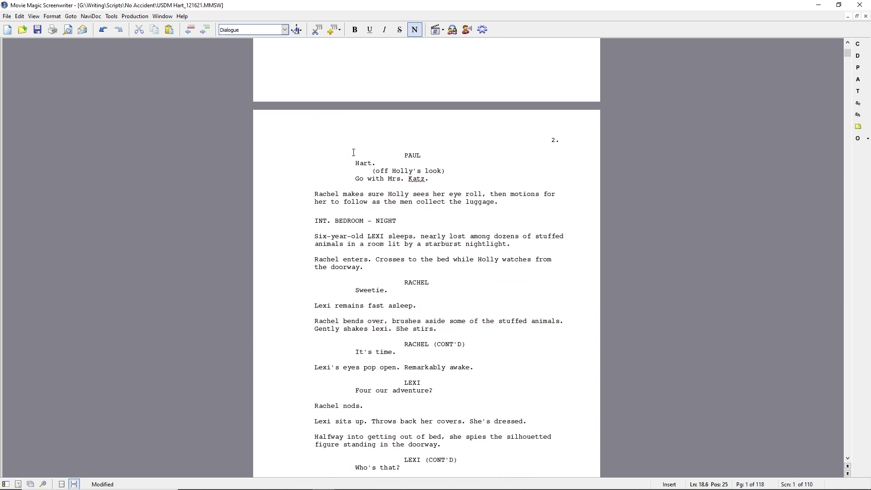
pyautogui.click(404, 251)
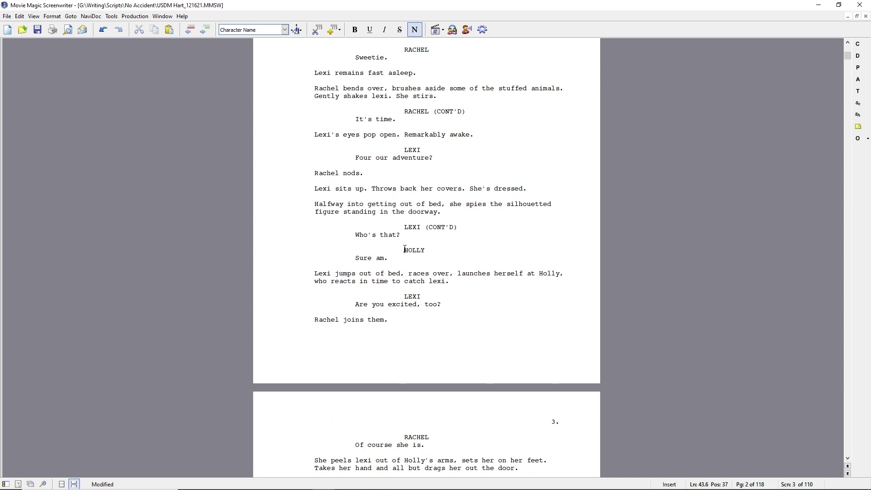
pyautogui.write('RACHEL')
pyautogui.hotkey('shift', 'End')
pyautogui.press('Delete')
pyautogui.press('Return')
pyautogui.write("That's Holly. She's coming with us.")
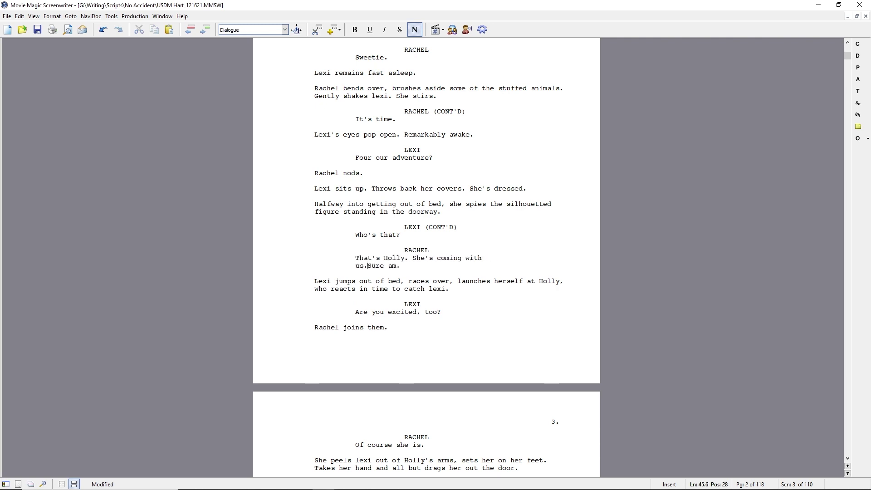
pyautogui.hotkey('shift', 'End')
pyautogui.press('Delete')
# Add the action "Lexi doesn't get it." beneath Rachel's line about Holly.
pyautogui.press('Return')
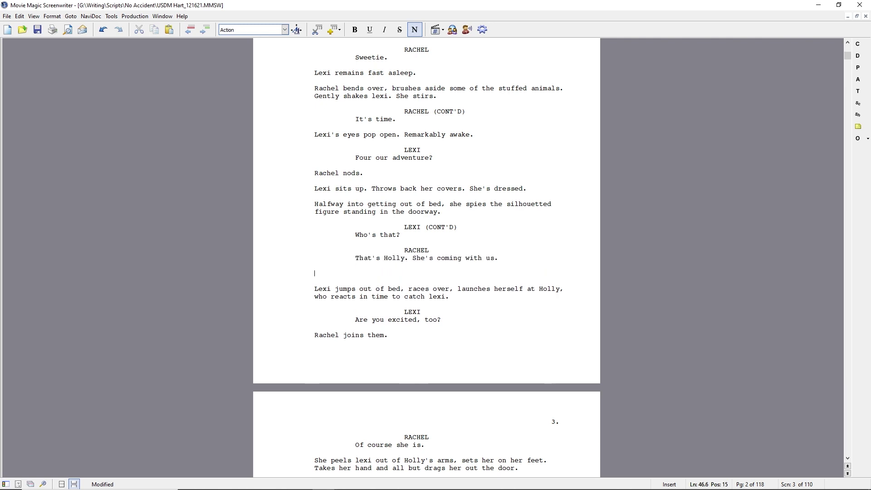
pyautogui.write("Lexi doesn't get it.Lexi ca")
pyautogui.press('BackSpace')
pyautogui.press('BackSpace')
# Write the action "Lexi slides her feet down to the floor, approaches Holly while checking her out best she can in the low light.".
pyautogui.write('slides her feet down to the floor, ')
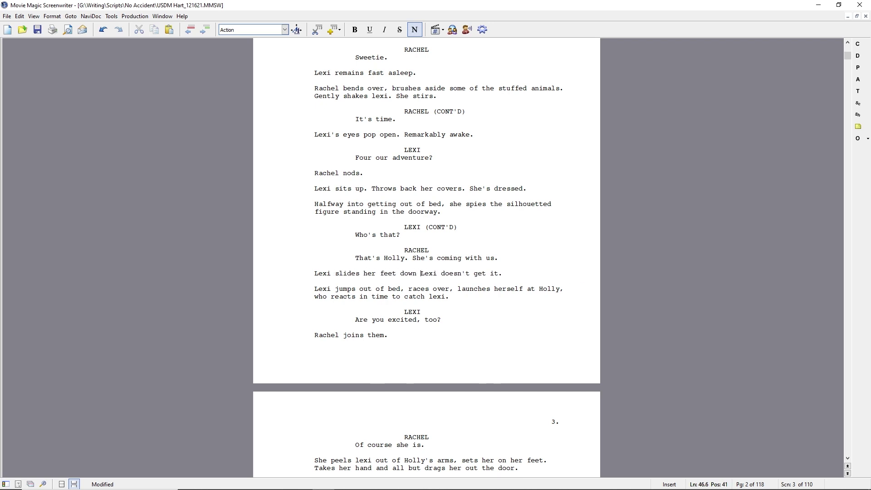
pyautogui.write('approaches Holly while checking her out ')
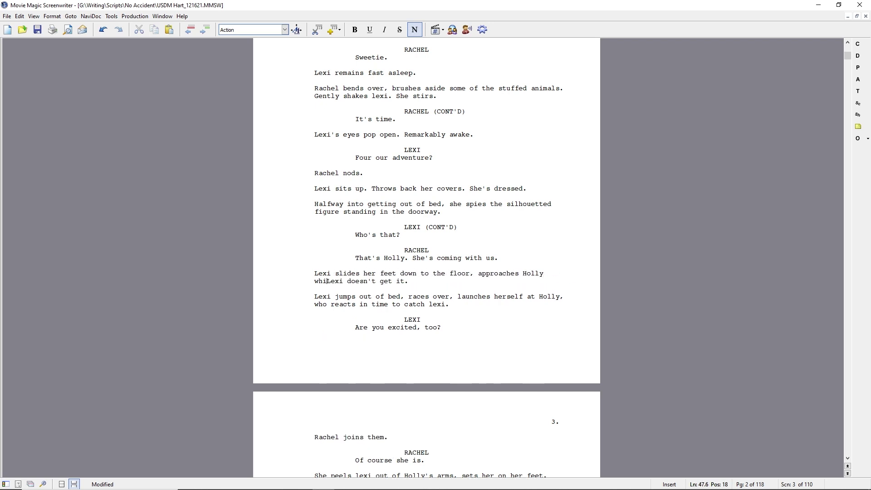
pyautogui.write('best she can in the ')
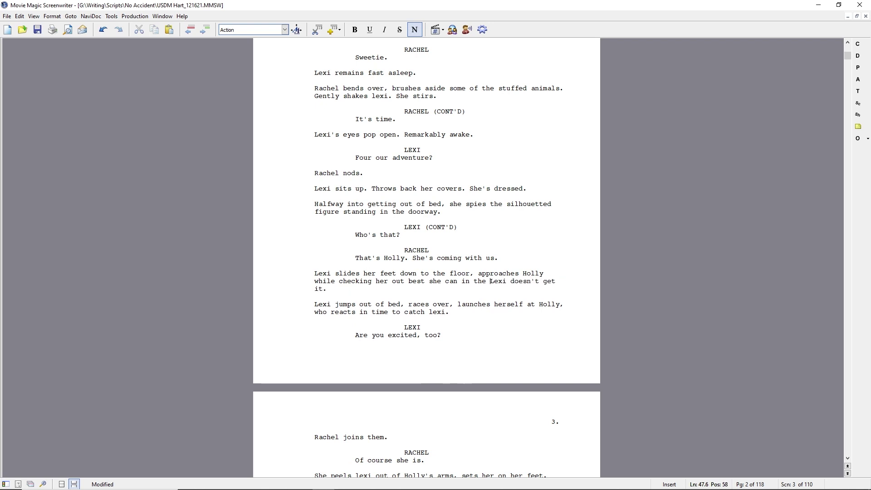
pyautogui.write('low light.')
# Delete "Lexi doesn't get it." and the action about Lexi jumping out of bed and launching herself at Holly.
pyautogui.hotkey('shift', 'Down')
pyautogui.hotkey('shift', 'Down')
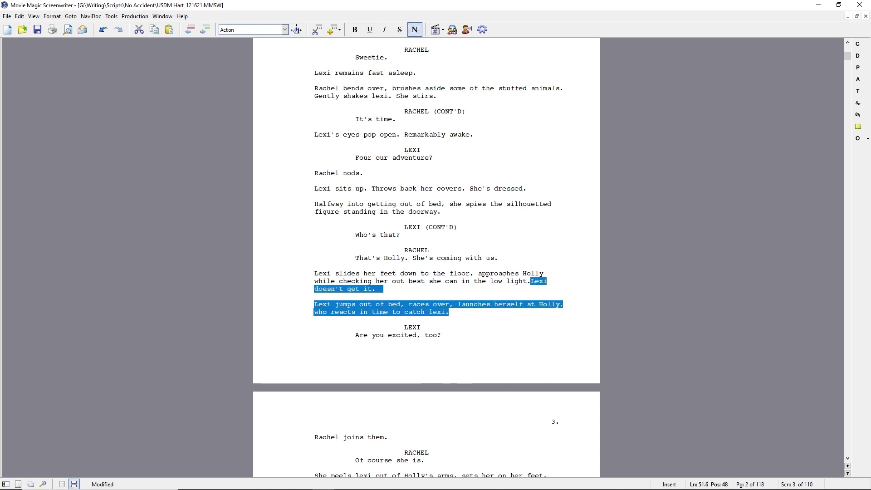
pyautogui.press('Delete')
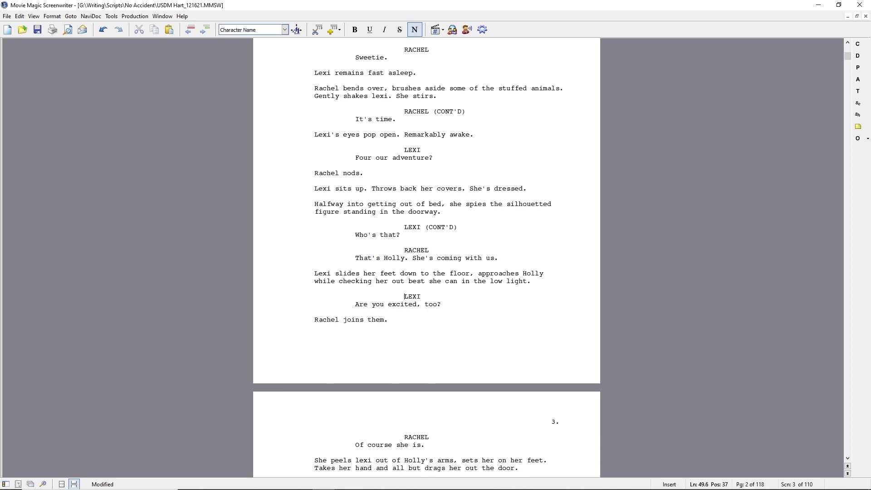
# Correct "Four" to "For" in Lexi's line about the adventure.
pyautogui.press('Down')
pyautogui.press('Down')
pyautogui.press('Down')
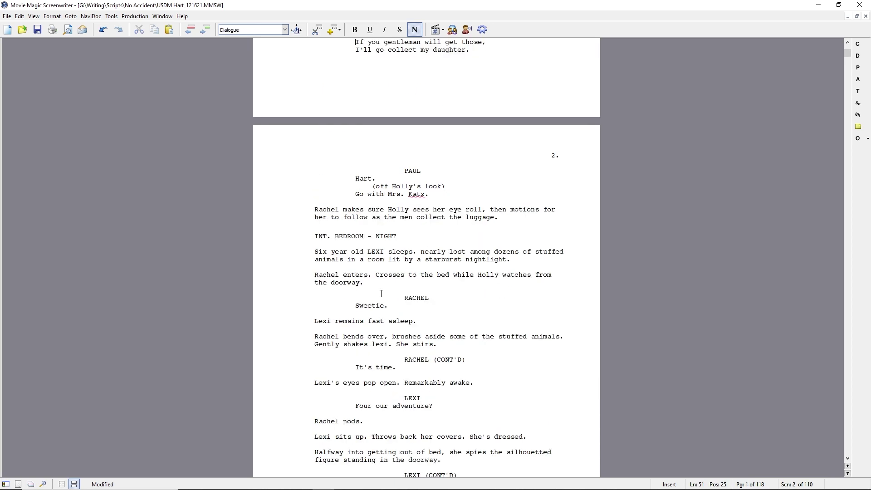
pyautogui.scroll(-9, 381, 294)
pyautogui.click(365, 206)
pyautogui.press('Delete')
# Expand Lexi's question to Holly to read "Are you as excited as I am, too?".
pyautogui.scroll(-5, 429, 284)
pyautogui.click(429, 234)
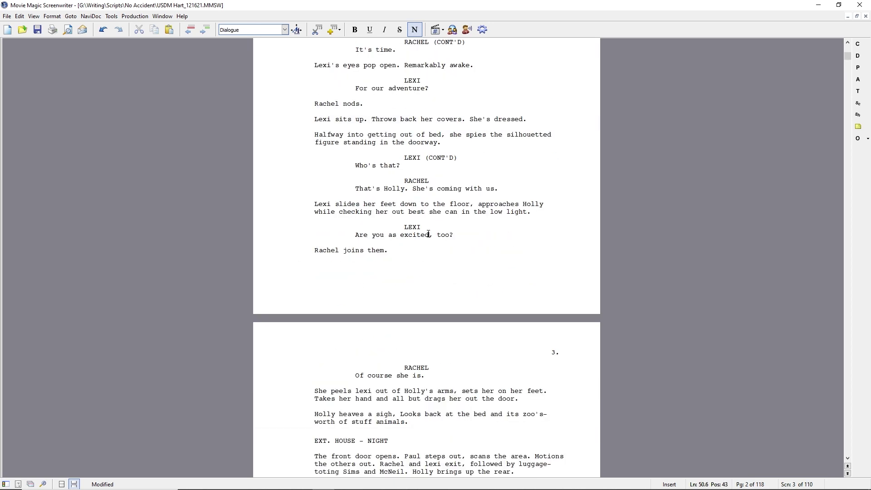
pyautogui.write('as I am')
# Shorten Rachel's closing bedroom action to "She takes Lexi's hand, all but drags her out the door.".
pyautogui.hotkey('shift', 'End')
pyautogui.press('Delete')
pyautogui.press('Delete')
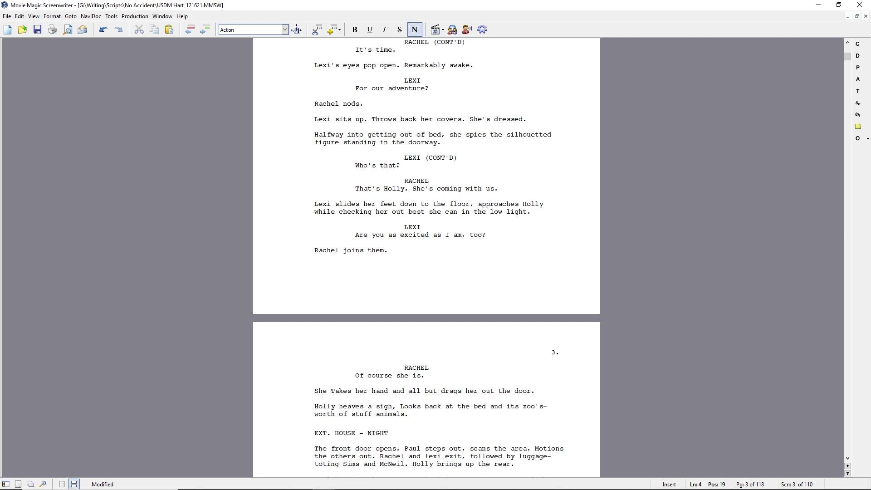
pyautogui.write('t')
pyautogui.hotkey('ctrl', 'Right')
pyautogui.write("Lexi's")
pyautogui.hotkey('ctrl', 'shift', 'Right')
pyautogui.press('Delete')
pyautogui.write(',')
pyautogui.press('Delete')
pyautogui.press('Delete')
# Replace Holly's sigh in the last bedroom action with "holds her position.".
pyautogui.press('Down')
pyautogui.write('holds her position.')
pyautogui.hotkey('ctrl', 'shift', 'Right')
pyautogui.hotkey('ctrl', 'shift', 'Right')
pyautogui.hotkey('ctrl', 'shift', 'Right')
pyautogui.hotkey('ctrl', 'shift', 'Right')
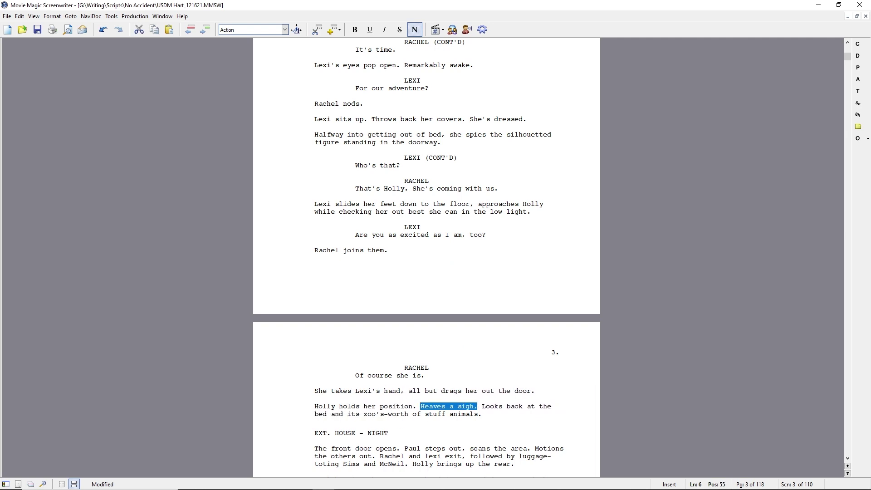
pyautogui.press('Delete')
pyautogui.press('Delete')
# Reword Holly's last bedroom action to "Holly holds her position, eyes on the bed and its zoo's-worth of stuff animals.".
pyautogui.hotkey('ctrl', 'Right')
pyautogui.hotkey('ctrl', 'shift', 'Right')
pyautogui.press('Delete')
pyautogui.hotkey('ctrl', 'Left')
pyautogui.press('BackSpace')
pyautogui.press('BackSpace')
pyautogui.write(', eyes on')
pyautogui.hotkey('ctrl', 'shift', 'Right')
pyautogui.hotkey('ctrl', 'shift', 'Right')
pyautogui.press('Delete')
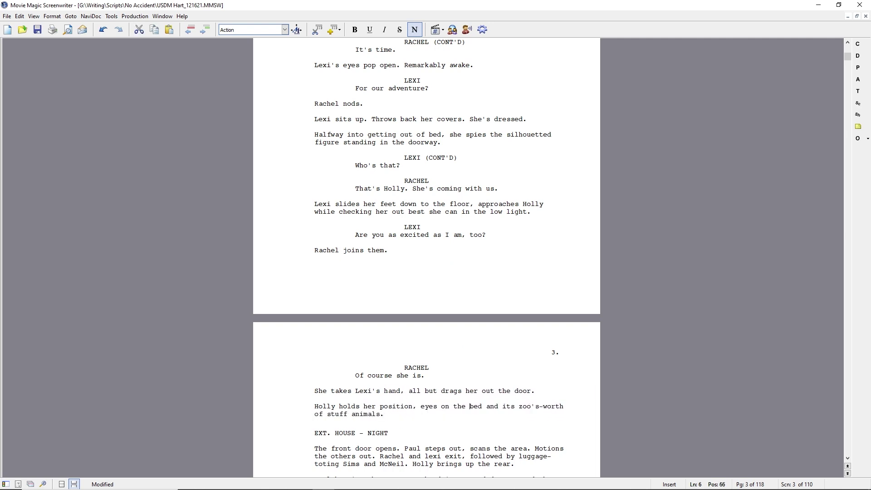
# Read through the EXT. HOUSE - NIGHT scene down to Holly approaching Lexi after Paul and Rachel's private exchange.
pyautogui.press('Down')
pyautogui.press('Down')
pyautogui.press('Down')
pyautogui.press('Down')
pyautogui.press('Down')
pyautogui.press('Down')
pyautogui.press('Down')
pyautogui.press('Down')
pyautogui.press('Down')
pyautogui.press('Down')
pyautogui.press('Down')
pyautogui.press('Down')
pyautogui.press('Down')
pyautogui.press('Down')
pyautogui.press('Down')
pyautogui.press('Down')
pyautogui.press('Down')
pyautogui.press('Down')
pyautogui.press('Down')
pyautogui.press('Down')
pyautogui.press('Down')
pyautogui.press('Down')
pyautogui.press('Down')
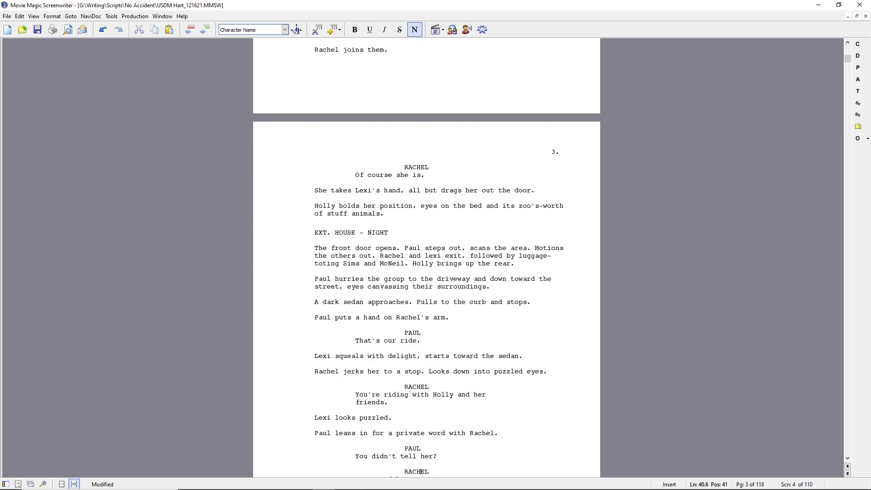
pyautogui.press('Down')
pyautogui.press('Down')
pyautogui.press('Down')
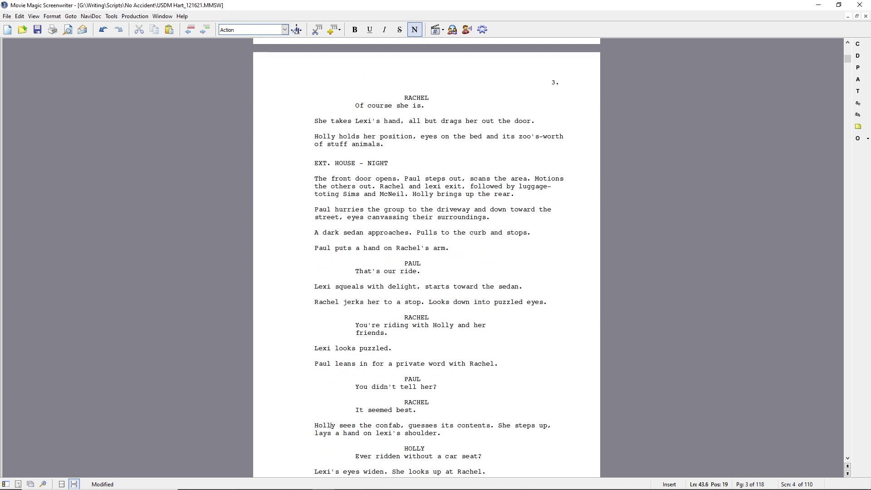
pyautogui.press('Up')
pyautogui.press('End')
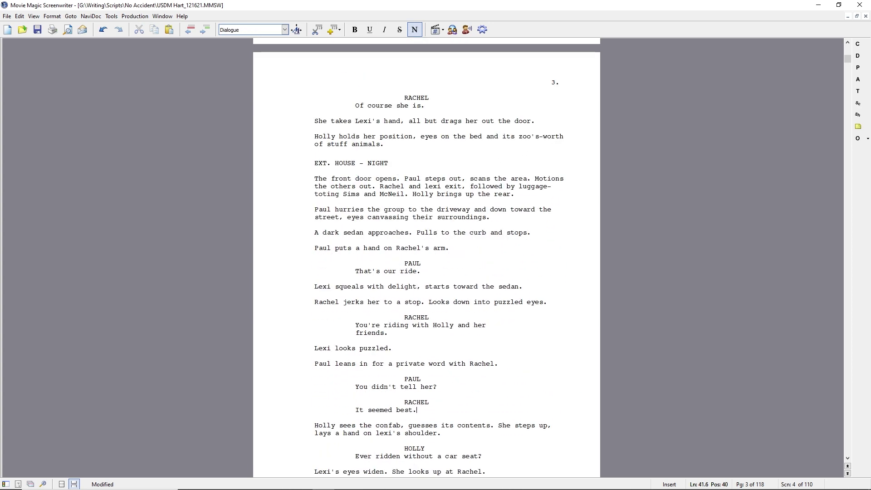
pyautogui.press('Down')
pyautogui.press('Down')
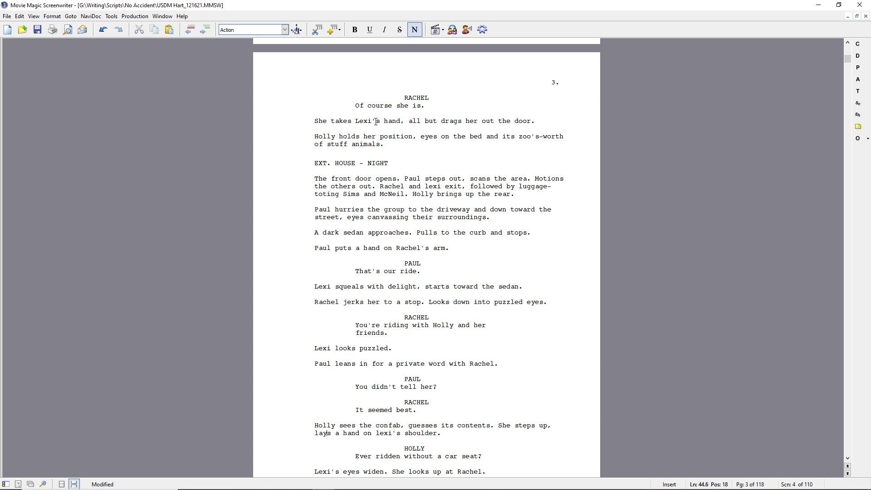
# Find and replace every lowercase "lexi" with "Lexi" in the script.
pyautogui.click(376, 122)
pyautogui.hotkey('ctrl', 'f')
pyautogui.write('lexi')
pyautogui.press('Tab')
pyautogui.write('Lexi')
pyautogui.click(443, 281)
pyautogui.click(424, 303)
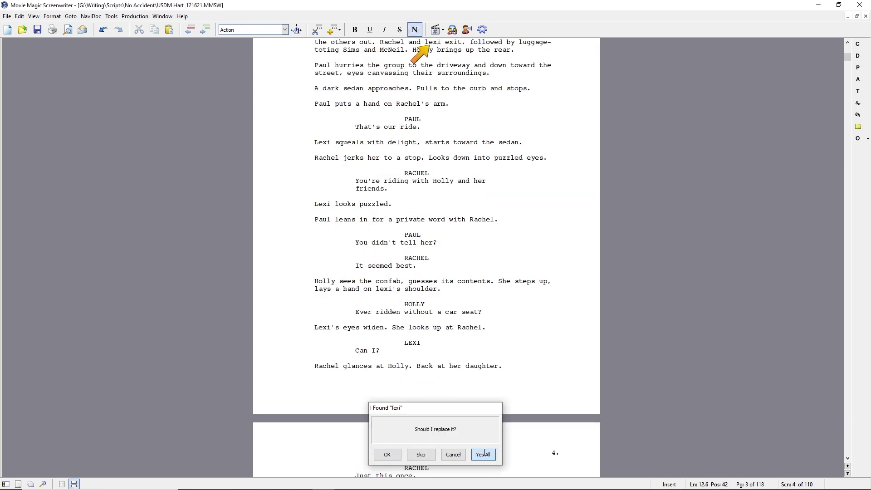
pyautogui.click(484, 454)
pyautogui.press('Return')
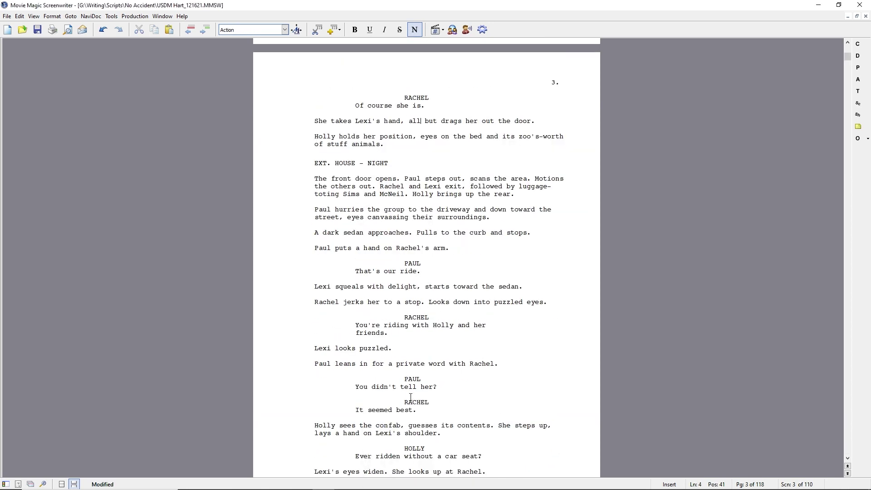
# Delete the passage from Holly noticing Lexi's nervous excitement through Lexi's unsure nod to her mom.
pyautogui.scroll(-6, 411, 398)
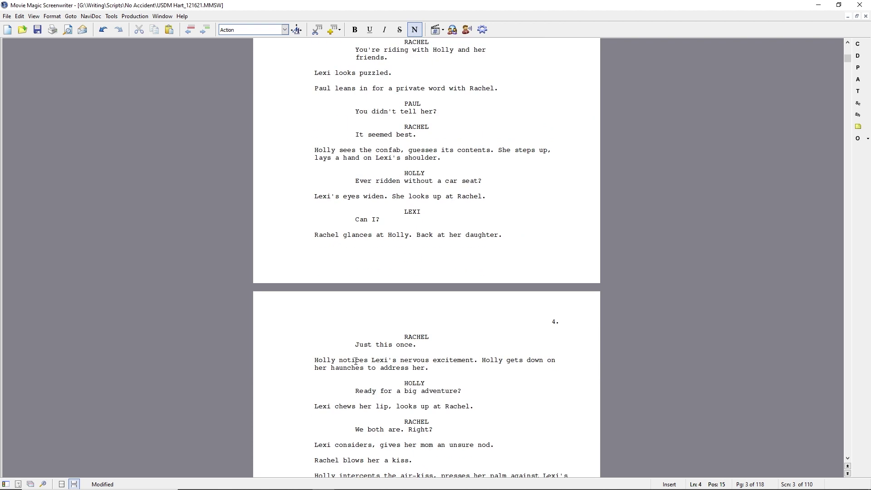
pyautogui.scroll(-1, 355, 361)
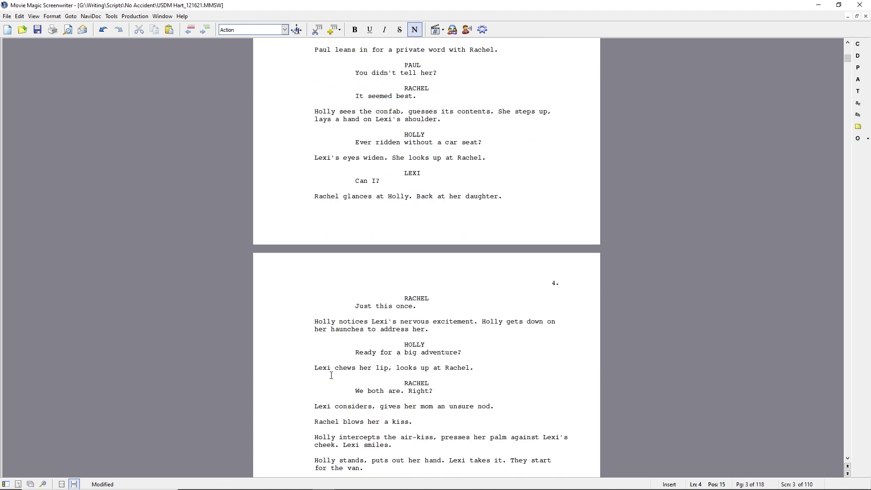
pyautogui.click(314, 321)
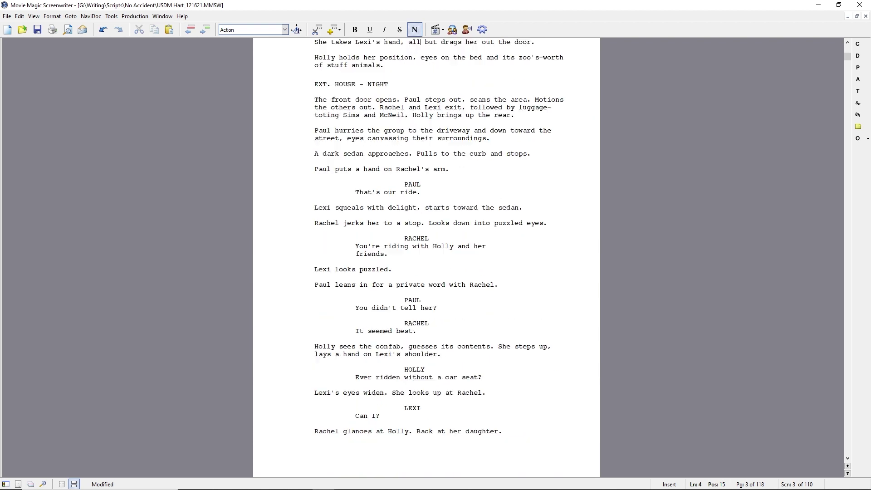
pyautogui.scroll(-5, 318, 354)
pyautogui.moveTo(314, 361); pyautogui.dragTo(313, 460)
pyautogui.press('Delete')
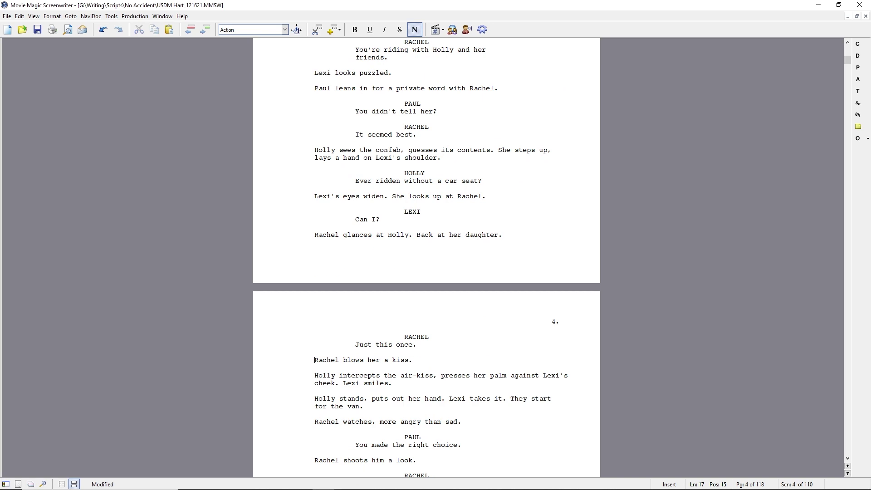
# Replace the action "Rachel blows her a kiss." with "She blows Lexi a kiss.".
pyautogui.write('She blows LE')
pyautogui.press('BackSpace')
pyautogui.write('exi a liss')
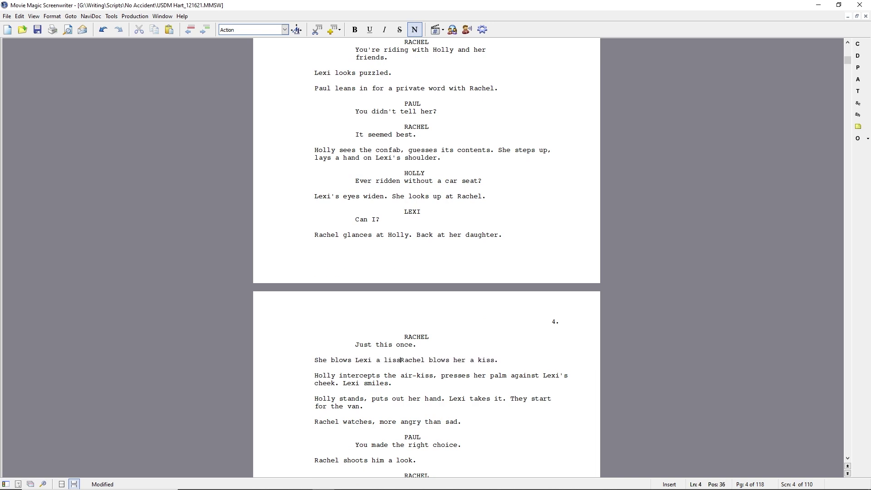
pyautogui.press('BackSpace')
pyautogui.press('BackSpace')
pyautogui.press('BackSpace')
pyautogui.write('kiss.')
pyautogui.hotkey('shift', 'End')
pyautogui.press('Delete')
# Insert "jumps and snatches it out of the air like a high line drive." after "Holly" in the air-kiss action.
pyautogui.click(339, 376)
pyautogui.write('jumps and snatches it out of the air like')
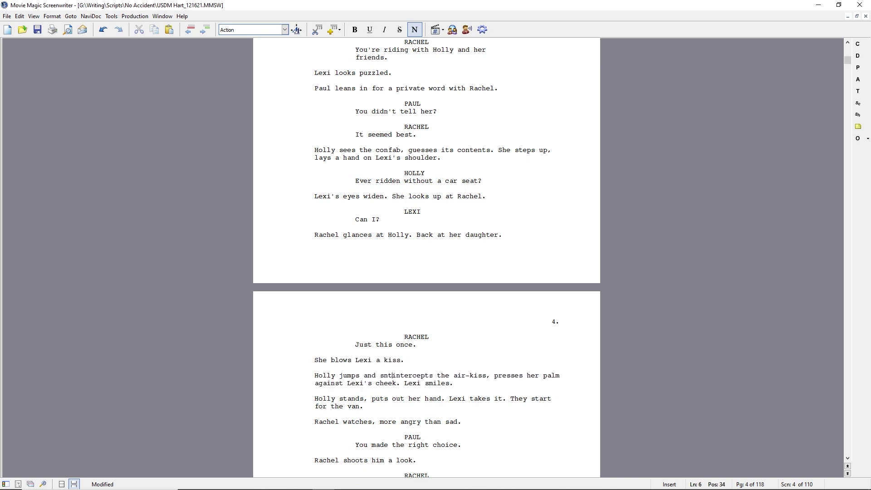
pyautogui.write(' a high line drive. I')
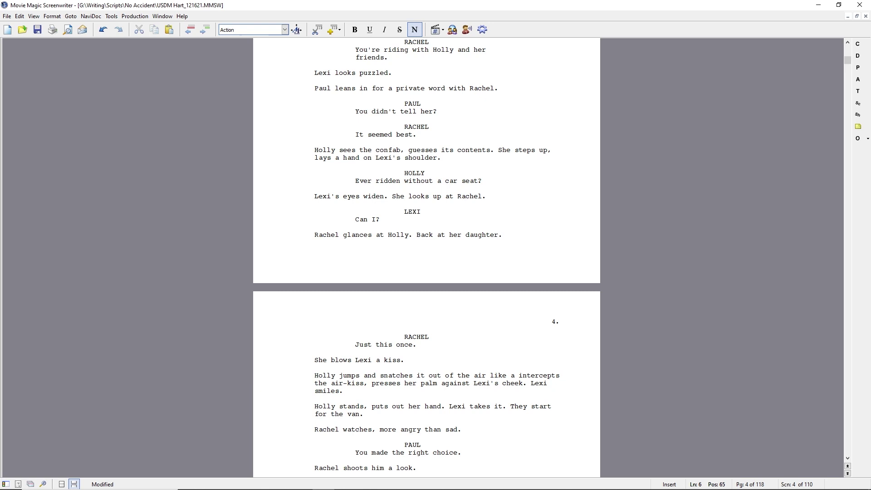
pyautogui.write('She in')
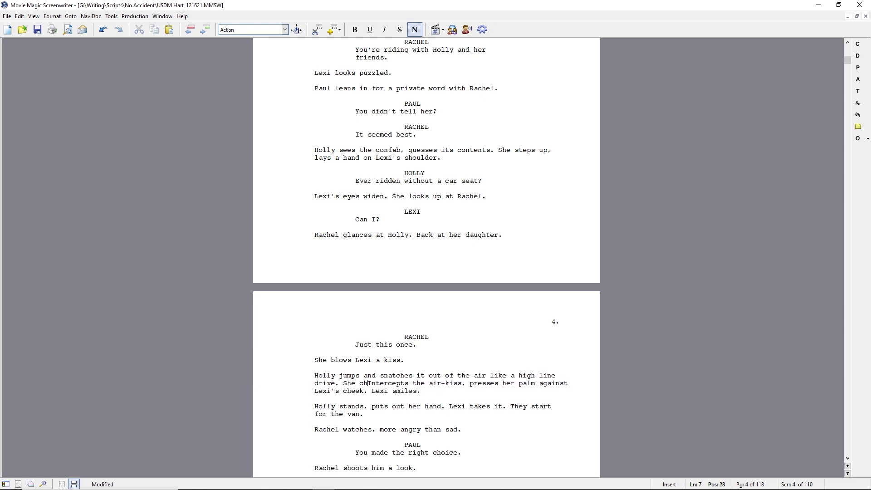
pyautogui.press('BackSpace')
pyautogui.press('BackSpace')
pyautogui.press('BackSpace')
pyautogui.press('BackSpace')
pyautogui.press('BackSpace')
pyautogui.press('BackSpace')
# Begin Holly's catching action with "With Lexi watching," and change "it" to "the kiss" after "snatches".
pyautogui.click(314, 376)
pyautogui.write('With lexi watching,')
pyautogui.moveTo(335, 376); pyautogui.dragTo(339, 376)
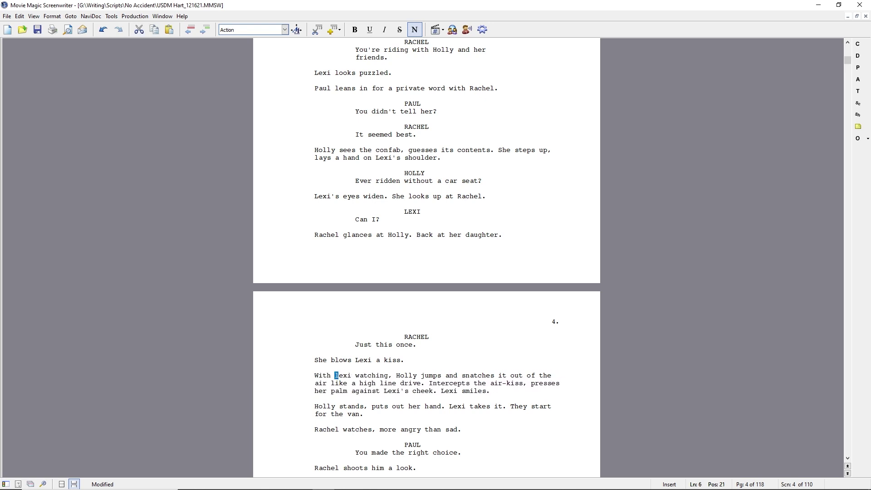
pyautogui.write('L')
pyautogui.click(498, 376)
pyautogui.write('the kiss')
pyautogui.hotkey('ctrl', 'shift', 'Right')
pyautogui.press('Delete')
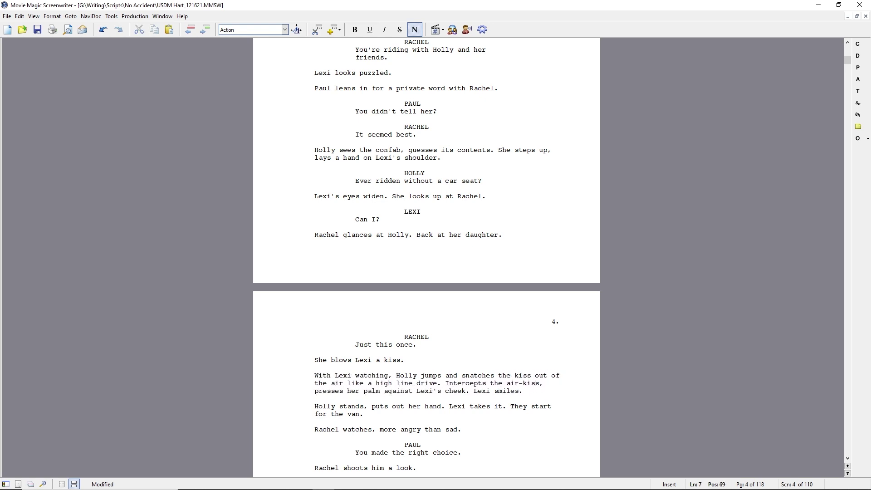
# Replace "Intercepts the air-kiss, presses" with "Checks to make sure she caught it. Presses" and move "Lexi smiles." into its own action.
pyautogui.click(446, 383)
pyautogui.write('Checks to make sure she caught it. Presses her')
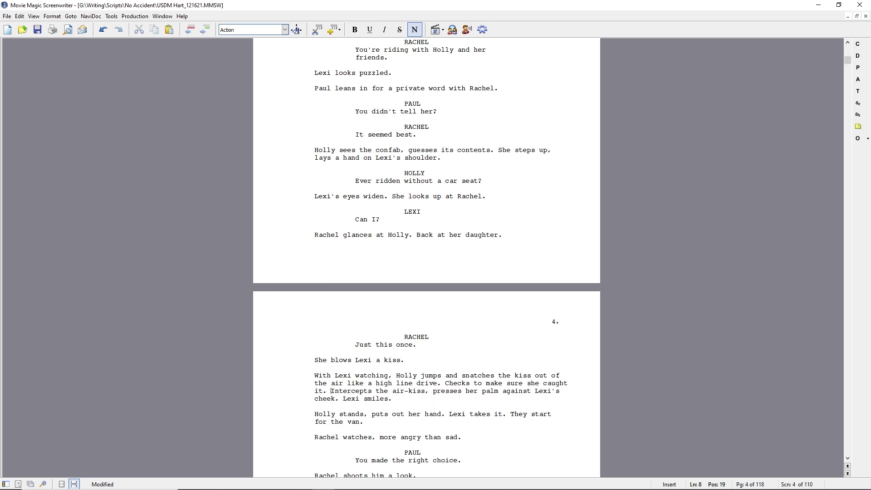
pyautogui.hotkey('ctrl', 'shift', 'Right')
pyautogui.hotkey('ctrl', 'shift', 'Right')
pyautogui.hotkey('ctrl', 'shift', 'Right')
pyautogui.hotkey('ctrl', 'shift', 'Right')
pyautogui.hotkey('ctrl', 'shift', 'Right')
pyautogui.hotkey('ctrl', 'shift', 'Right')
pyautogui.press('Delete')
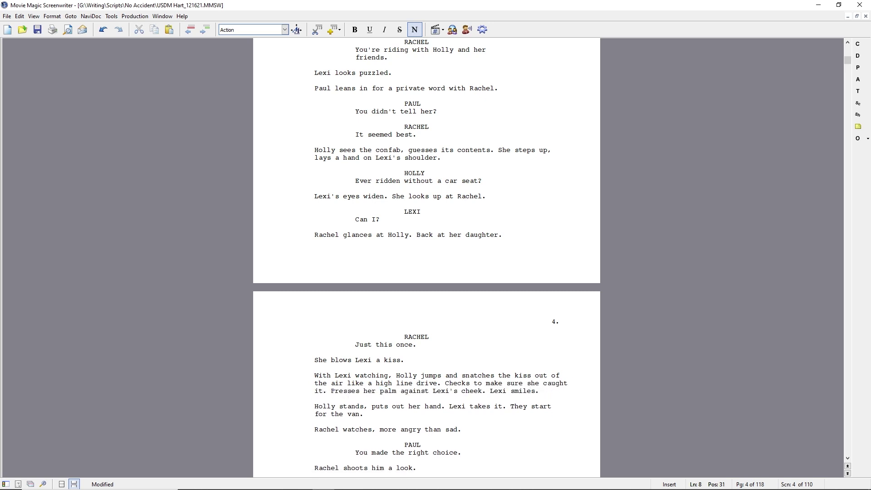
pyautogui.press('Return')
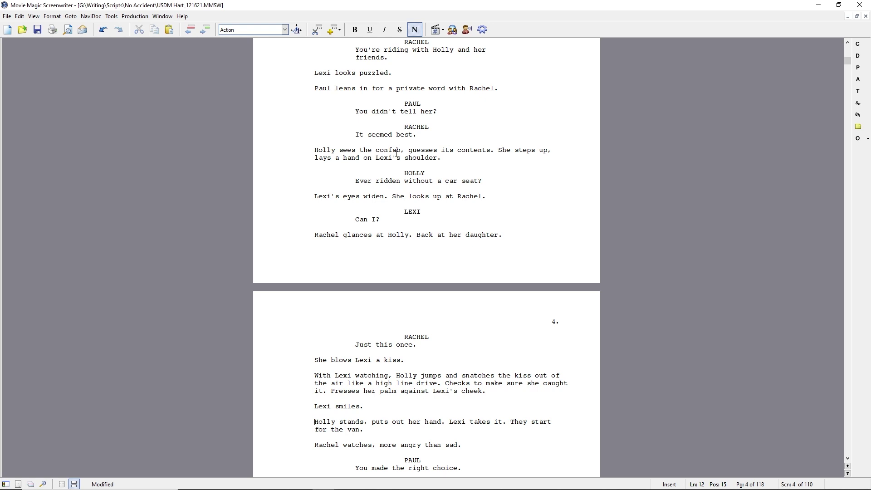
# Cut Holly noticing the confab, leaving the action as "Holly steps up, lays a hand on Lexi's shoulder.".
pyautogui.click(338, 151)
pyautogui.hotkey('ctrl', 'shift', 'Right')
pyautogui.hotkey('ctrl', 'shift', 'Right')
pyautogui.hotkey('ctrl', 'shift', 'Right')
pyautogui.hotkey('ctrl', 'shift', 'Right')
pyautogui.hotkey('ctrl', 'shift', 'Right')
pyautogui.hotkey('ctrl', 'shift', 'Right')
pyautogui.press('Delete')
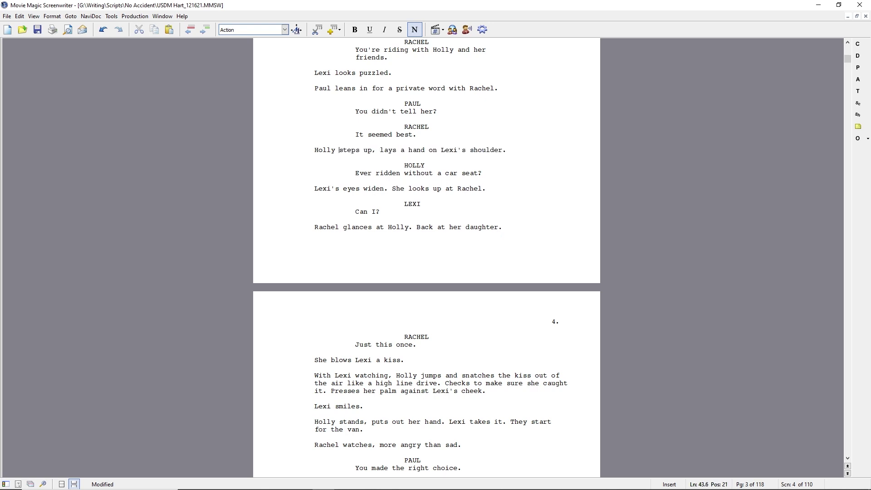
pyautogui.write('walks')
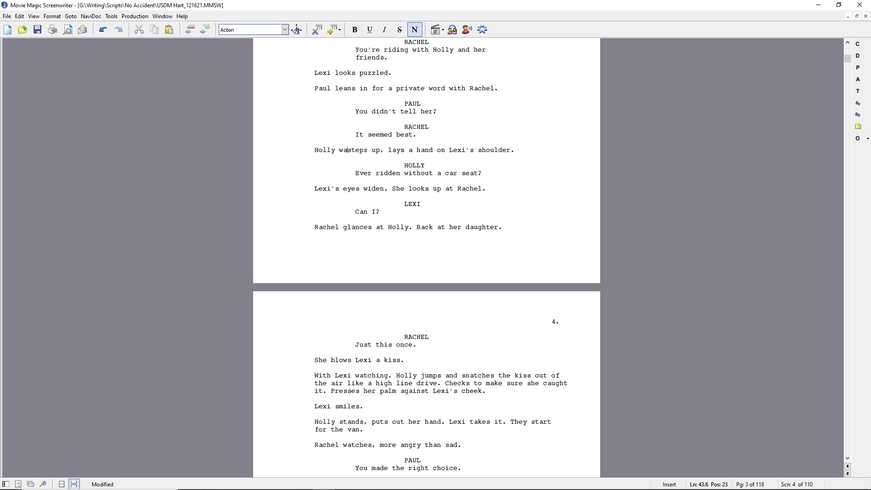
pyautogui.hotkey('ctrl', 'BackSpace')
# Replace "steps up," in Holly's action with "gets down on her haunches to address Lexi at eyelevel." and capitalize "Lays".
pyautogui.scroll(2, 525, 183)
pyautogui.scroll(3, 525, 182)
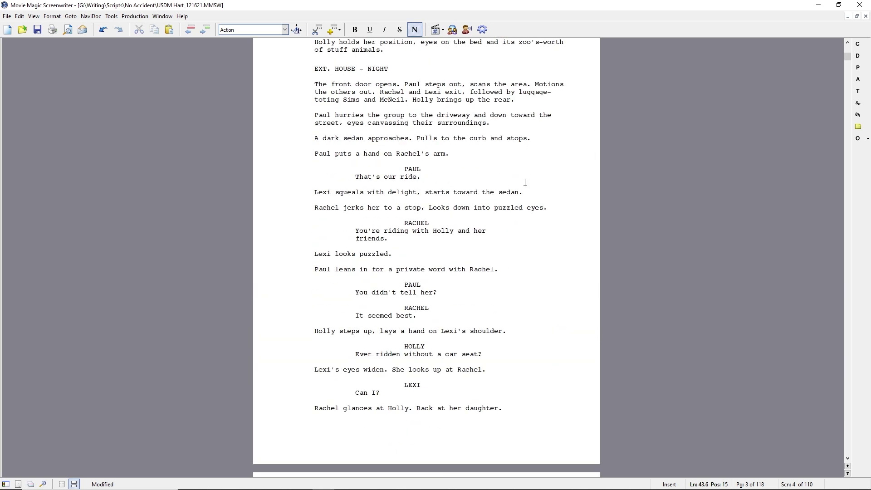
pyautogui.scroll(-2, 451, 246)
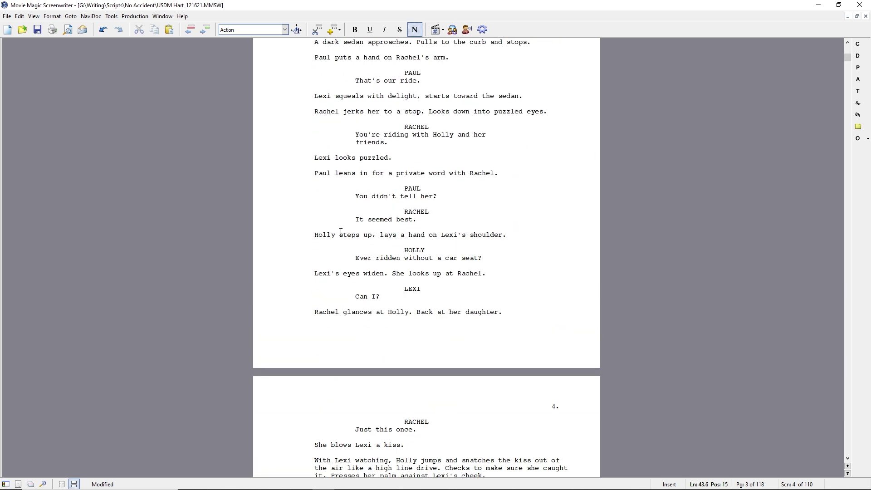
pyautogui.moveTo(341, 232); pyautogui.dragTo(376, 234)
pyautogui.write('gets down on her haunches,')
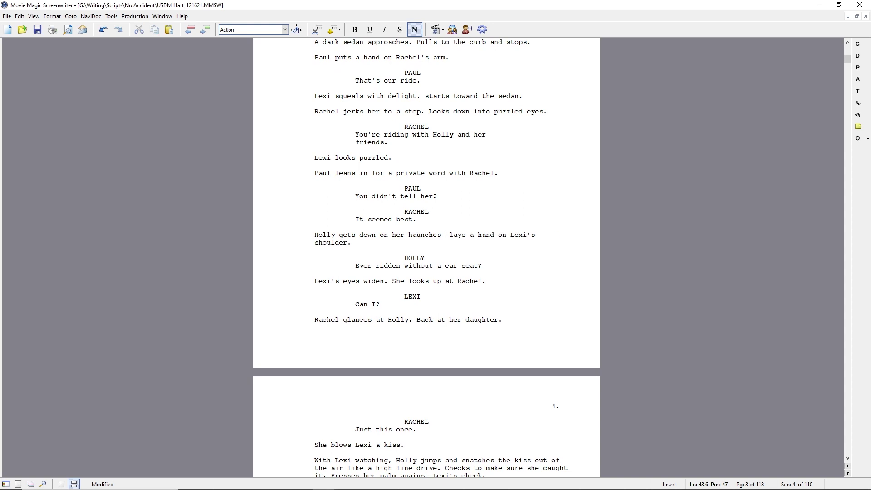
pyautogui.write('to address Lexi at eyelevel.')
pyautogui.press('Right')
pyautogui.press('Delete')
pyautogui.write('L')
# Delete "Lays a hand on Lexi's shoulder." from Holly's haunches action and correct "eyelevel" to "eye level".
pyautogui.press('Home')
pyautogui.hotkey('shift', 'End')
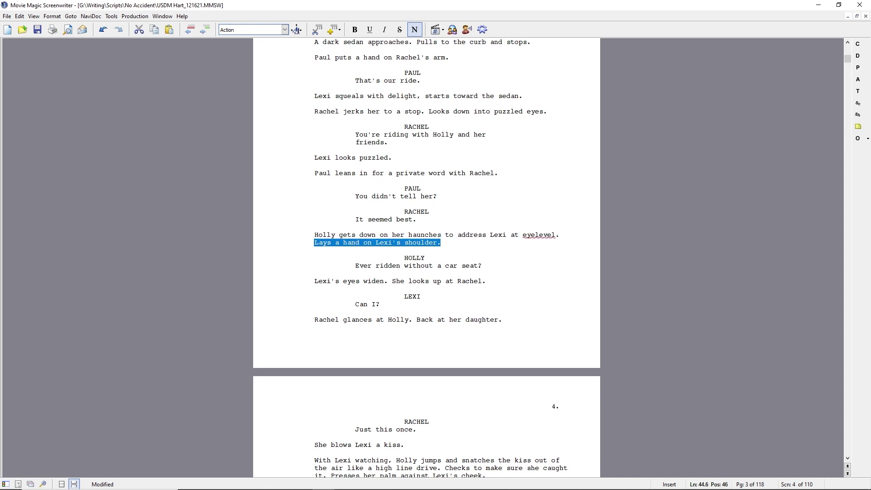
pyautogui.press('Delete')
pyautogui.press('Left')
pyautogui.press('Left')
pyautogui.press('Left')
pyautogui.press('Left')
pyautogui.press('Left')
pyautogui.press('Left')
pyautogui.press('Left')
# Add "pulls Rachel several steps away." to Paul's private-word action, capitalize "Leans", and cut "with Rachel" from its end.
pyautogui.press('Down')
pyautogui.press('Down')
pyautogui.press('Down')
pyautogui.press('Down')
pyautogui.press('Down')
pyautogui.press('Down')
pyautogui.press('Down')
pyautogui.press('Down')
pyautogui.press('Down')
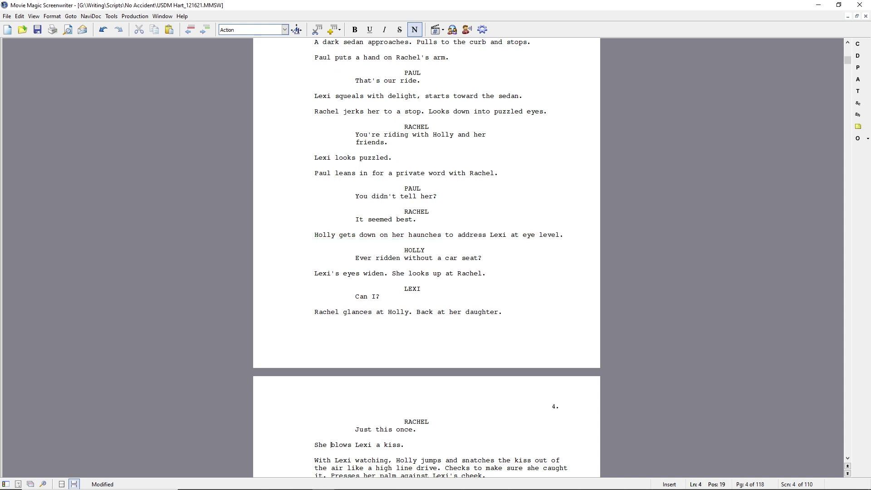
pyautogui.press('Up')
pyautogui.press('Up')
pyautogui.press('Up')
pyautogui.press('Up')
pyautogui.press('Up')
pyautogui.press('Up')
pyautogui.press('Up')
pyautogui.press('Up')
pyautogui.press('Up')
pyautogui.press('Up')
pyautogui.press('Up')
pyautogui.press('Up')
pyautogui.press('Up')
pyautogui.press('Up')
pyautogui.press('Up')
pyautogui.press('Up')
pyautogui.press('Up')
pyautogui.press('Up')
pyautogui.press('Up')
pyautogui.press('Up')
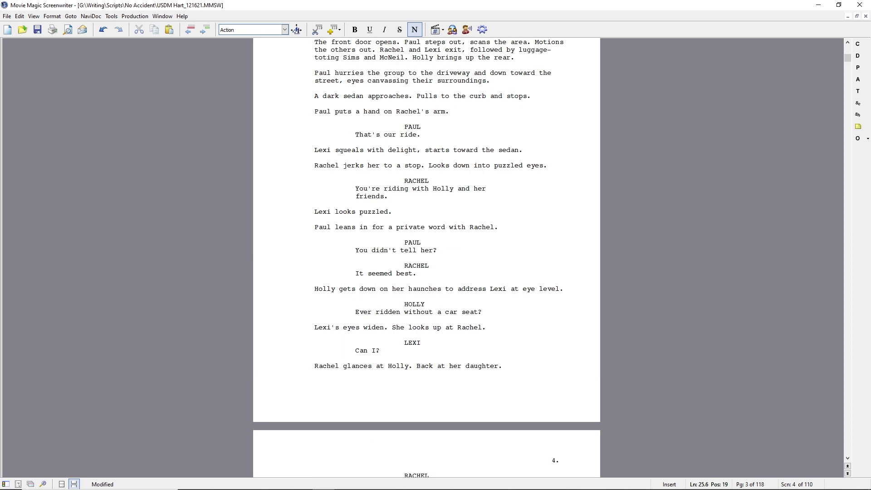
pyautogui.click(335, 227)
pyautogui.write('pulls Rachel s')
pyautogui.write('everal steps away. L')
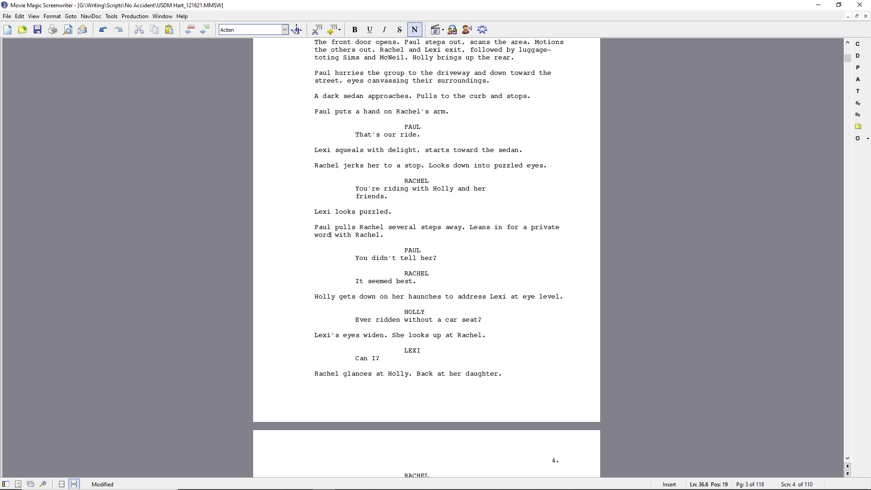
pyautogui.hotkey('shift', 'End')
pyautogui.write('.')
# Replace "away" in Paul's action with "toward the sedan".
pyautogui.press('Up')
pyautogui.hotkey('ctrl', 'Left')
pyautogui.write('toward the sedan.')
pyautogui.hotkey('ctrl', 'shift', 'Right')
pyautogui.press('Delete')
pyautogui.press('Delete')
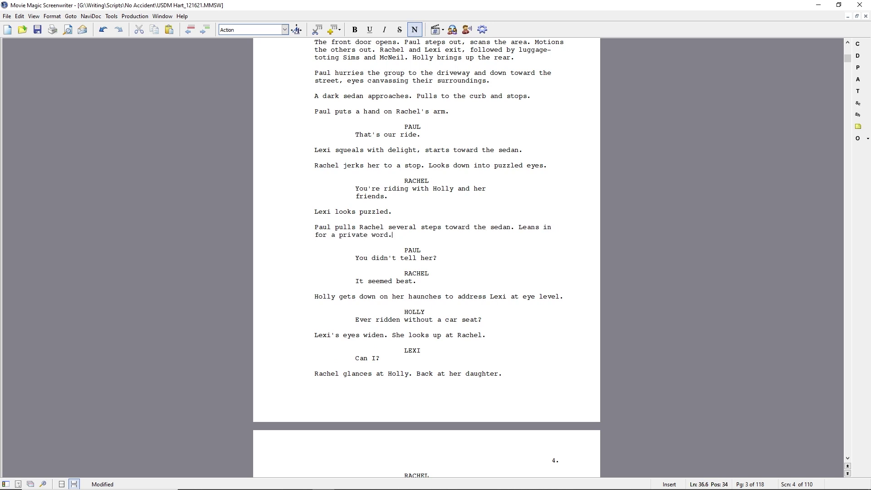
# Insert "springs to her feet," before "jumps" in Holly's kiss-catching action on page 4.
pyautogui.press('Down')
pyautogui.press('Down')
pyautogui.press('Down')
pyautogui.press('Down')
pyautogui.press('Down')
pyautogui.press('Down')
pyautogui.press('Down')
pyautogui.press('Down')
pyautogui.press('Down')
pyautogui.press('Down')
pyautogui.press('Down')
pyautogui.press('Down')
pyautogui.press('Down')
pyautogui.press('Down')
pyautogui.press('Down')
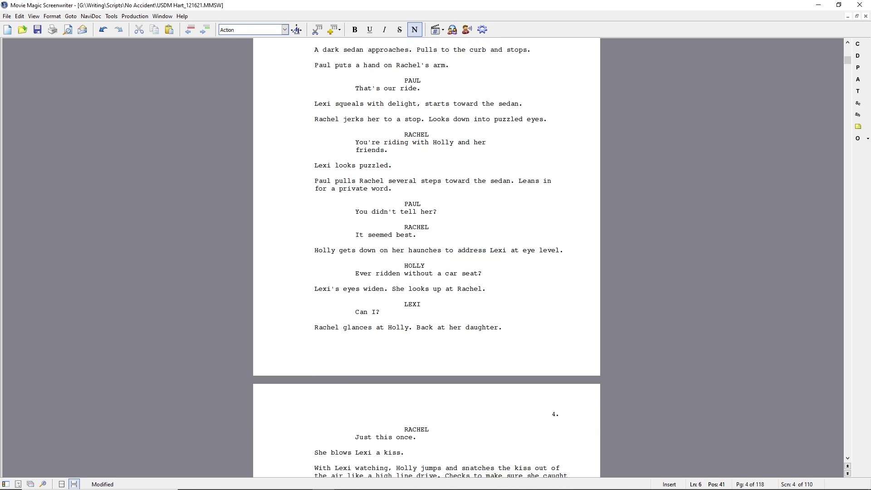
pyautogui.write('springs to her feet,')
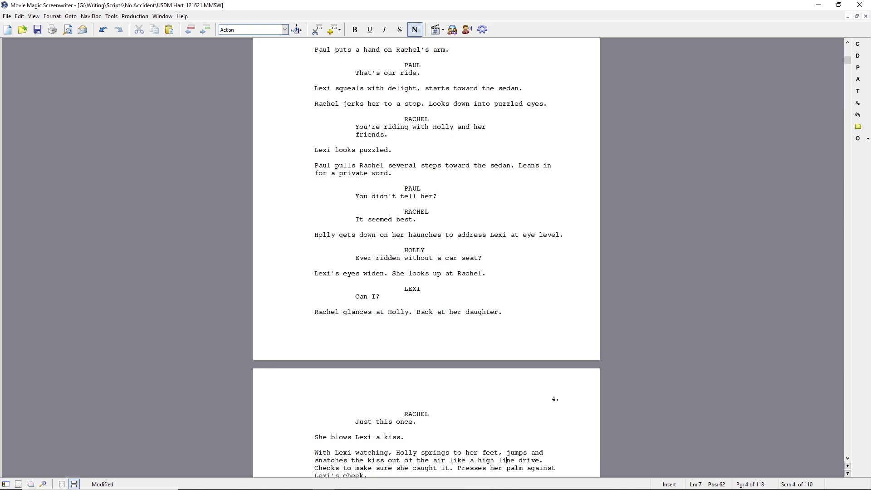
# Cut "like a high line drive" after "out of the air" and move "Checks to make sure she caught it." into its own action.
pyautogui.hotkey('shift', 'End')
pyautogui.write('.')
pyautogui.press('Return')
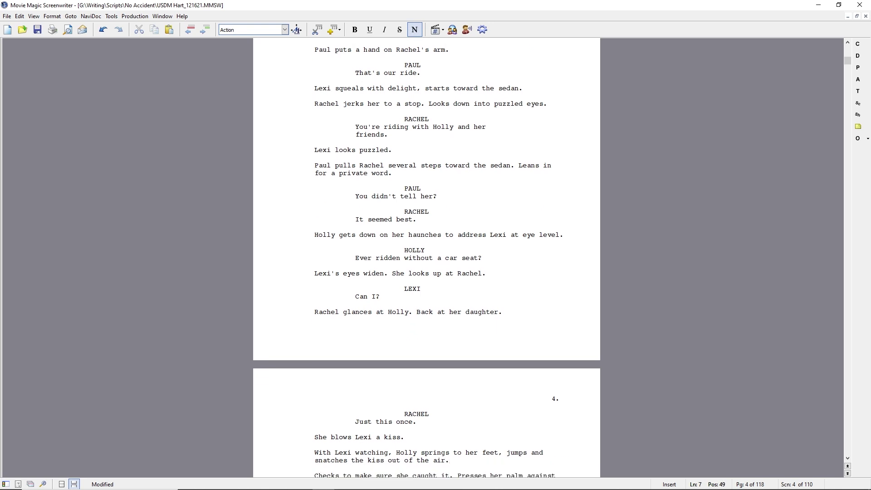
# Add "Takes Holly's hand and pulls her toward the SUV." after "Lexi smiles.".
pyautogui.press('Down')
pyautogui.press('Down')
pyautogui.press('Down')
pyautogui.press('Down')
pyautogui.press('Down')
pyautogui.press('Down')
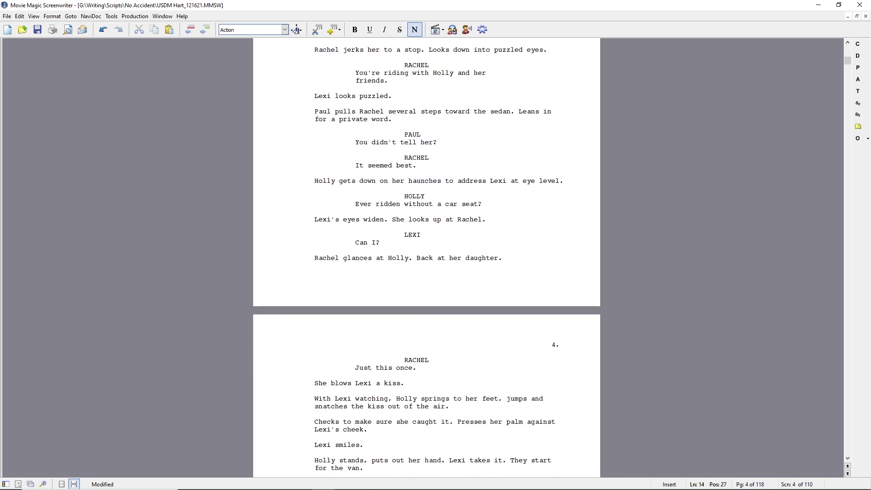
pyautogui.press('Up')
pyautogui.press('Up')
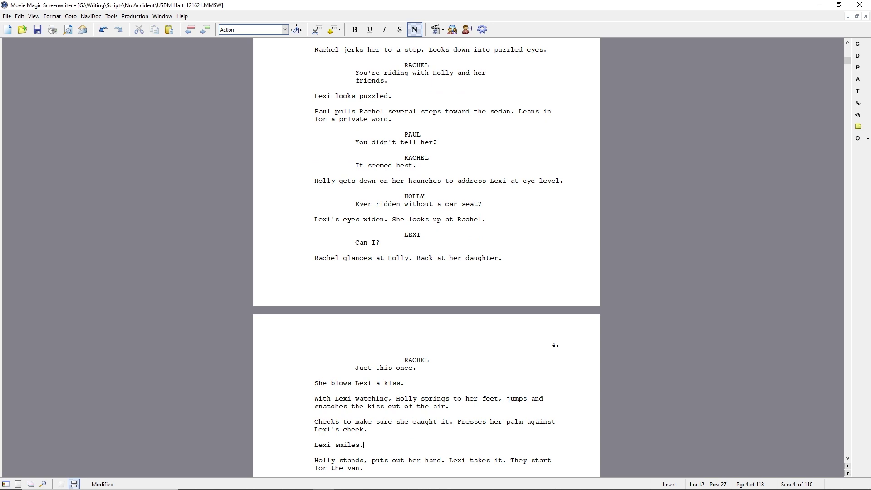
pyautogui.write("Takes Holly's hand and pulls her t")
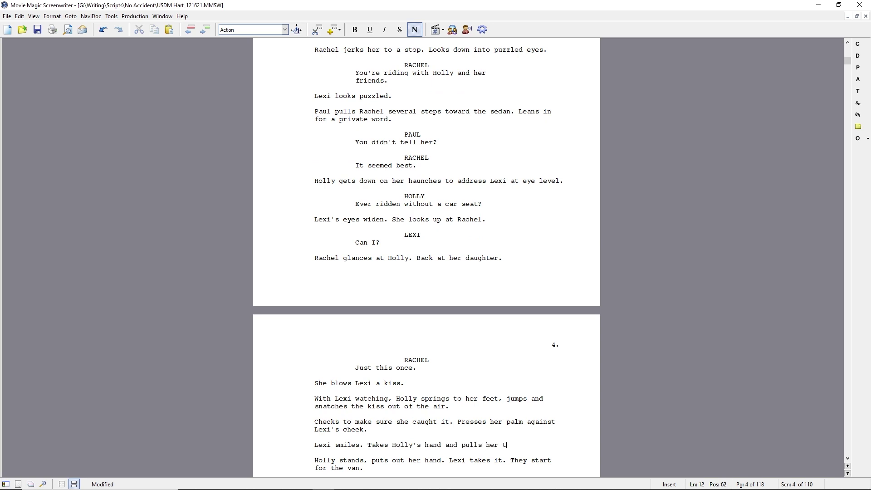
pyautogui.write('oward the SUV.')
# Replace "and" with a comma so Lexi's action reads "Takes Holly's hand, pulls her".
pyautogui.hotkey('ctrl', 'Right')
pyautogui.hotkey('ctrl', 'Right')
pyautogui.press('Left')
pyautogui.write(',')
pyautogui.hotkey('ctrl', 'shift', 'Right')
pyautogui.hotkey('ctrl', 'shift', 'Right')
pyautogui.press('Delete')
# Delete the action where Holly stands and puts out her hand, and change "SUV" to "van" in Lexi's action.
pyautogui.press('Down')
pyautogui.press('Home')
pyautogui.hotkey('shift', 'Down')
pyautogui.hotkey('shift', 'Down')
pyautogui.press('Delete')
pyautogui.hotkey('ctrl', 'Left')
pyautogui.write('van')
pyautogui.press('Delete')
pyautogui.press('Delete')
pyautogui.press('Delete')
# Replace "more angry than sad" in Rachel's watching action with "jealousy flickering in her eyes.".
pyautogui.press('Down')
pyautogui.press('Down')
pyautogui.press('Down')
pyautogui.press('Down')
pyautogui.press('Down')
pyautogui.press('Down')
pyautogui.press('Down')
pyautogui.press('Down')
pyautogui.press('Down')
pyautogui.press('Down')
pyautogui.press('Down')
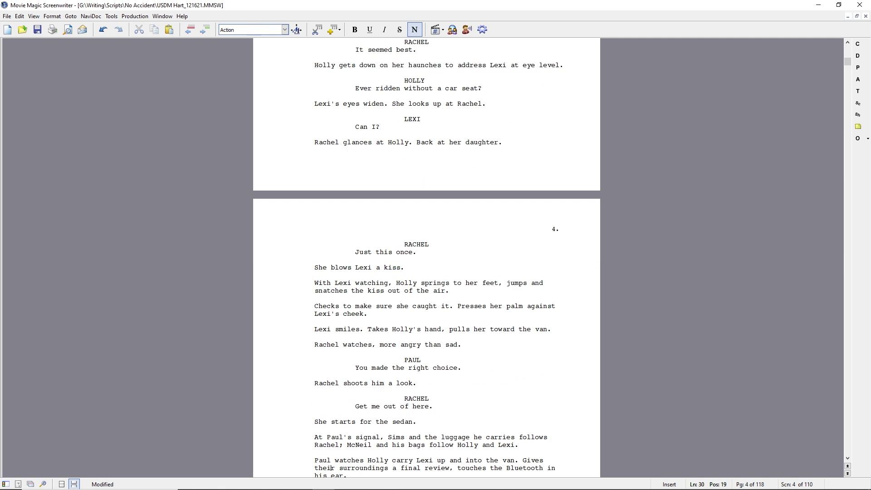
pyautogui.press('Up')
pyautogui.press('Up')
pyautogui.press('Up')
pyautogui.press('Up')
pyautogui.press('Up')
pyautogui.press('Up')
pyautogui.press('Up')
pyautogui.press('Up')
pyautogui.press('Up')
pyautogui.press('Up')
pyautogui.press('Up')
pyautogui.write('jealousy flickering in her eyes.')
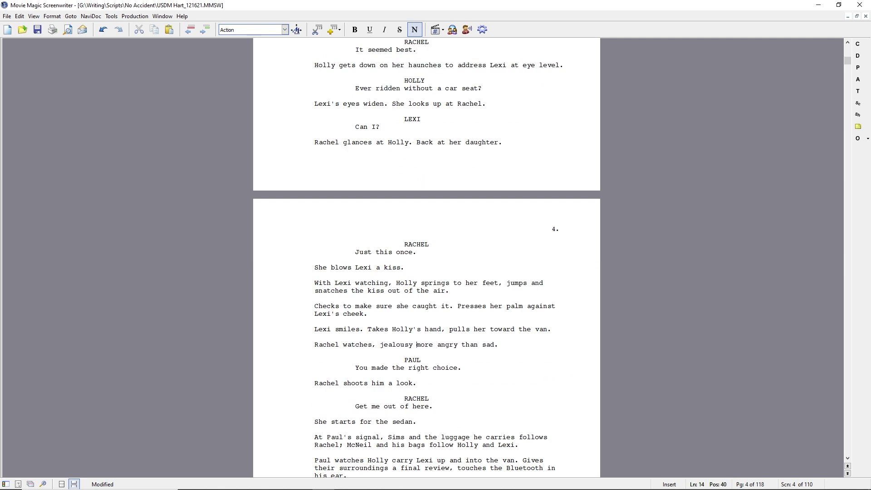
pyautogui.hotkey('ctrl', 'shift', 'Down')
pyautogui.press('Delete')
# Change "starts for" to "continues toward" in the action that sends Rachel to the sedan.
pyautogui.press('Down')
pyautogui.press('Down')
pyautogui.press('Down')
pyautogui.press('Down')
pyautogui.press('Down')
pyautogui.press('Down')
pyautogui.press('Home')
pyautogui.hotkey('ctrl', 'Right')
pyautogui.write('continues toward')
pyautogui.hotkey('ctrl', 'shift', 'Right')
pyautogui.hotkey('ctrl', 'shift', 'Right')
pyautogui.press('Delete')
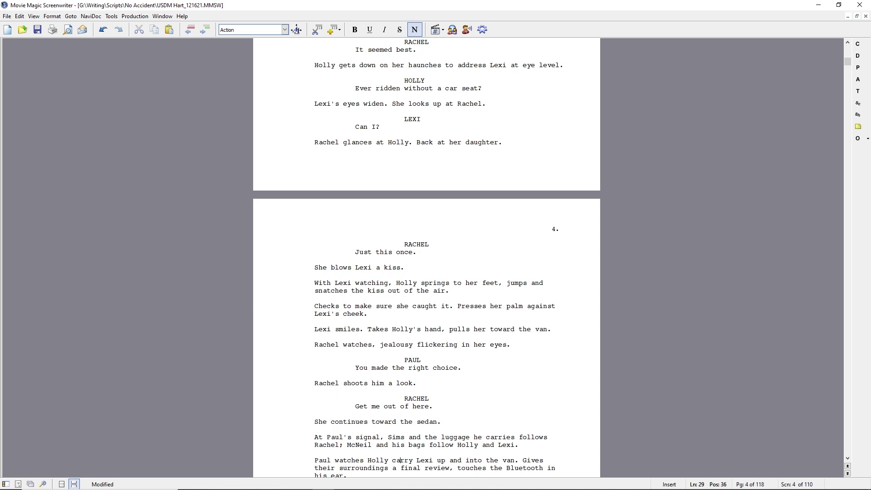
# Replace "carry Lexi up and" with "help Lexi" in the action where Paul watches Holly at the van.
pyautogui.press('Down')
pyautogui.press('Up')
pyautogui.hotkey('ctrl', 'Left')
pyautogui.write('help Lexi')
pyautogui.hotkey('ctrl', 'shift', 'Right')
pyautogui.hotkey('ctrl', 'shift', 'Right')
pyautogui.hotkey('ctrl', 'shift', 'Right')
pyautogui.hotkey('ctrl', 'shift', 'Right')
pyautogui.press('Delete')
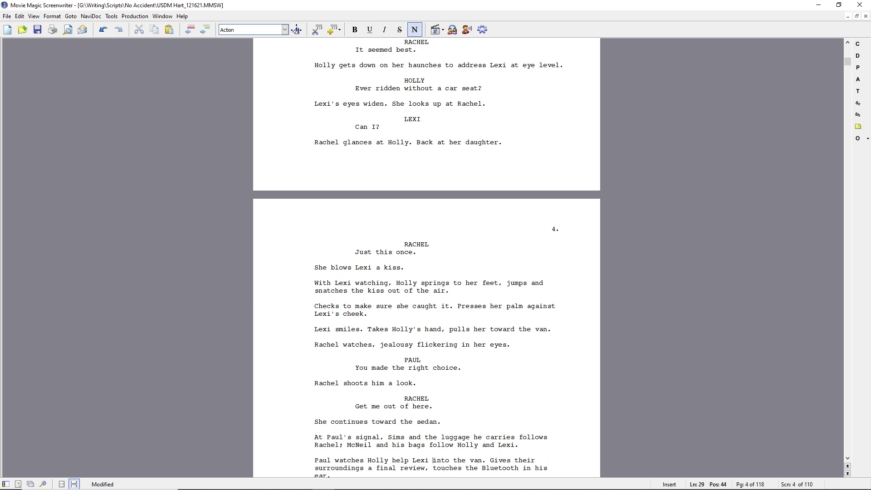
# Read on from Paul's final review of the surroundings to his "We're moving." dialogue.
pyautogui.press('Down')
pyautogui.press('Down')
pyautogui.press('Down')
pyautogui.press('Up')
pyautogui.press('Left')
pyautogui.press('Right')
pyautogui.press('Down')
pyautogui.press('Down')
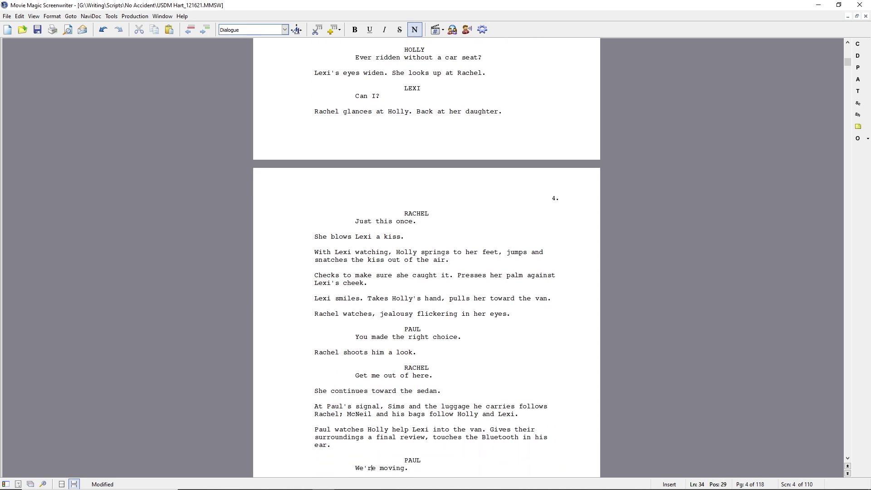
# Place the insertion point before "Gives their surroundings a final review" in the action where Paul watches Holly help Lexi.
pyautogui.press('Up')
pyautogui.press('Up')
pyautogui.press('Up')
pyautogui.press('Up')
pyautogui.hotkey('ctrl', 'Right')
pyautogui.hotkey('ctrl', 'Right')
pyautogui.hotkey('ctrl', 'Right')
pyautogui.hotkey('ctrl', 'Right')
pyautogui.hotkey('ctrl', 'Right')
pyautogui.hotkey('ctrl', 'Right')
pyautogui.write('Sweeps a')
pyautogui.press('BackSpace')
pyautogui.press('BackSpace')
pyautogui.press('BackSpace')
pyautogui.press('BackSpace')
pyautogui.press('BackSpace')
pyautogui.press('BackSpace')
pyautogui.press('BackSpace')
pyautogui.press('BackSpace')
# Replace "Gives their surroundings a final review," with "Gives the area a final sweep." in Paul's action at the van.
pyautogui.write('Gives ')
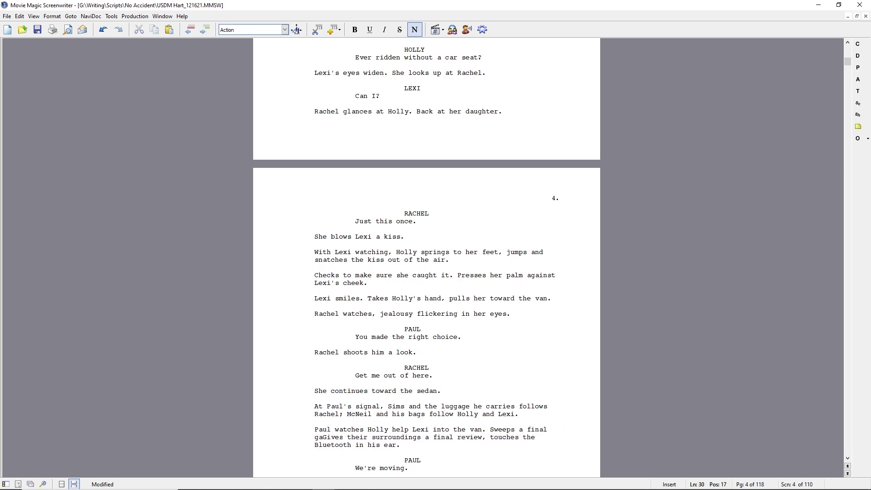
pyautogui.write('the area a final sweep.')
pyautogui.hotkey('ctrl', 'shift', 'Right')
pyautogui.hotkey('ctrl', 'shift', 'Right')
pyautogui.hotkey('ctrl', 'shift', 'Right')
pyautogui.hotkey('ctrl', 'shift', 'Right')
pyautogui.hotkey('ctrl', 'shift', 'Right')
pyautogui.hotkey('ctrl', 'shift', 'Right')
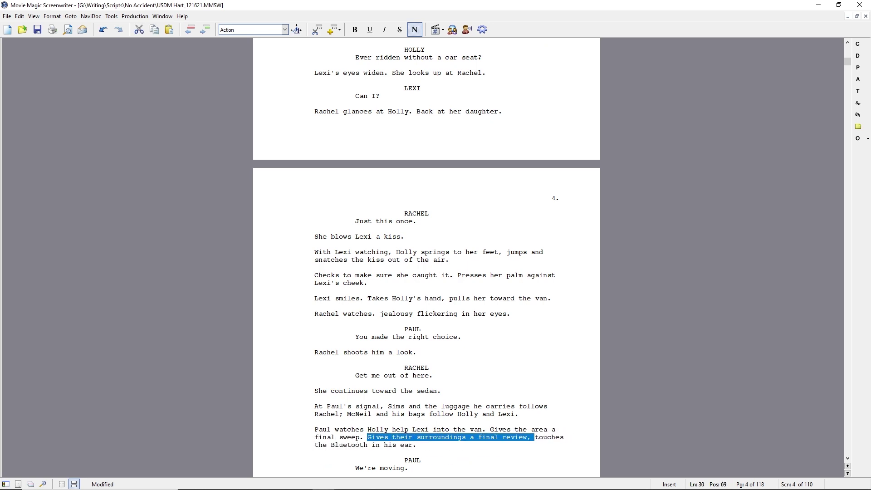